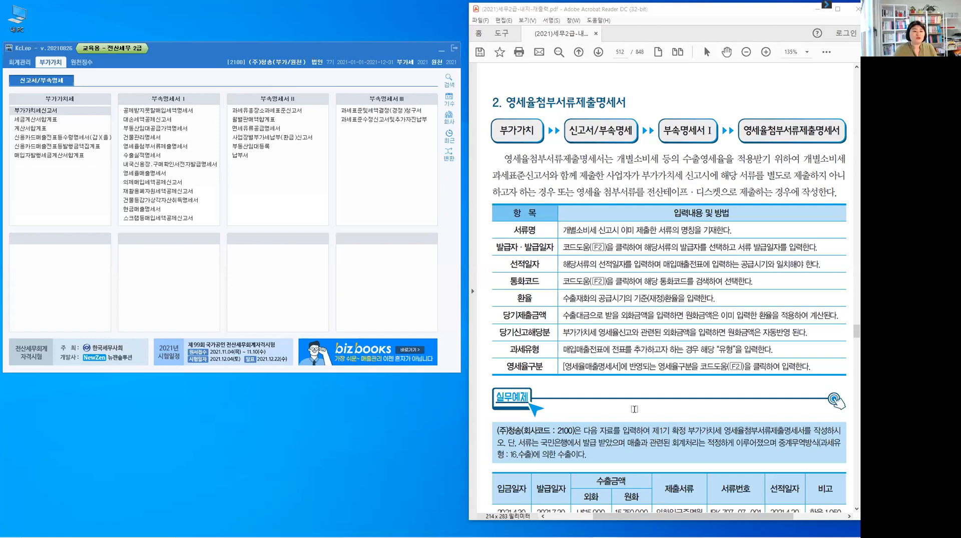
- In the PDF's practice example, highlight 영세율첨부서류제출명세서, 국민은행 and the phrase 중계무역방식(과세유형 : 16.수출)에 의한 수출이다
click(634, 409)
scroll(633, 409, down, 5)
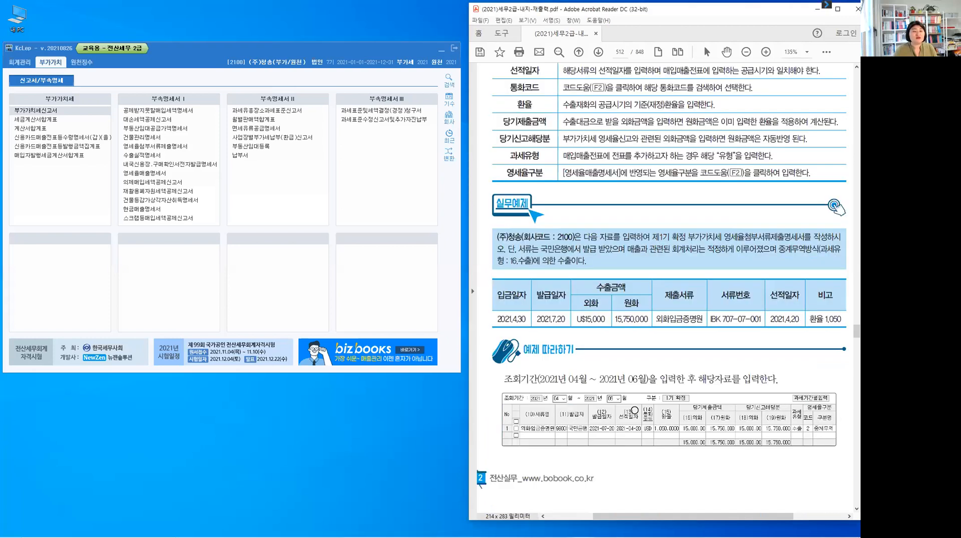
scroll(644, 376, down, 2)
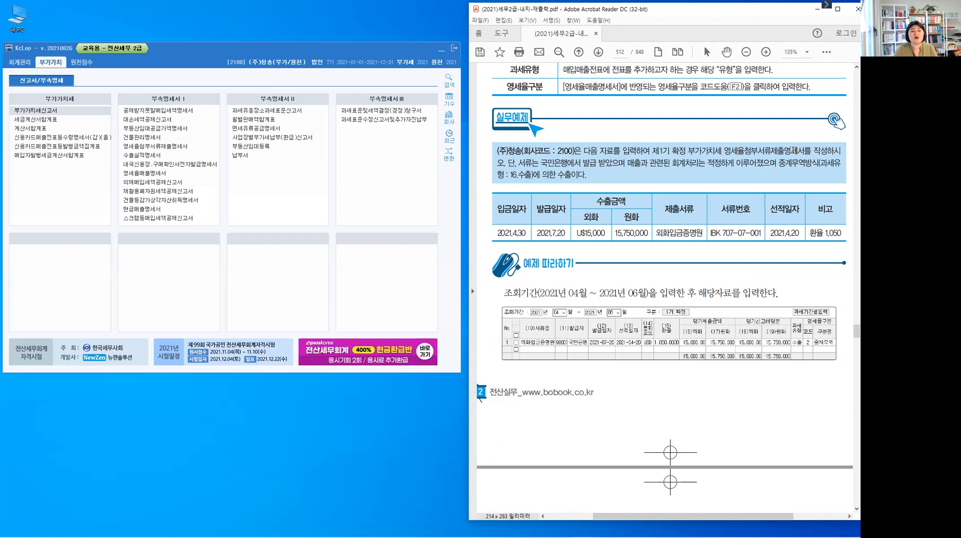
drag(805, 150, 724, 150)
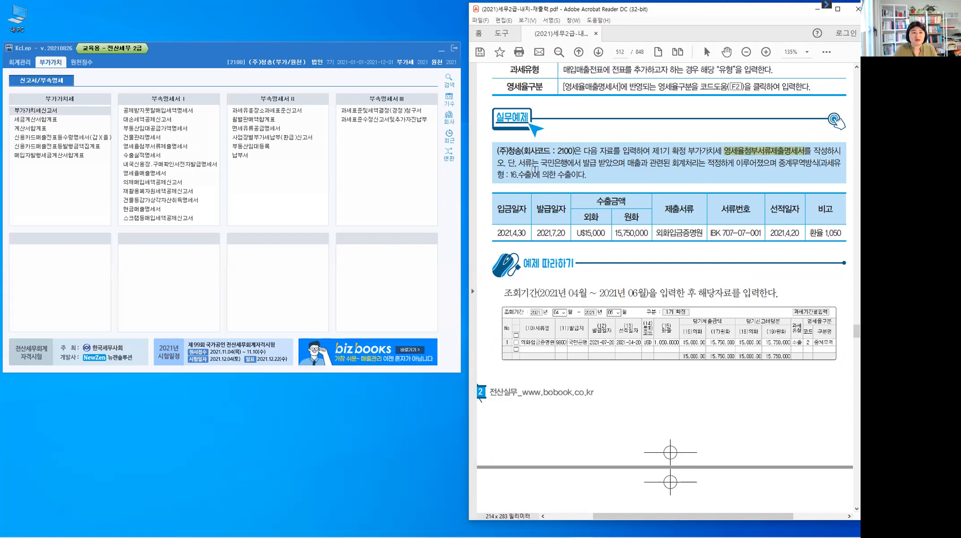
drag(541, 163, 569, 163)
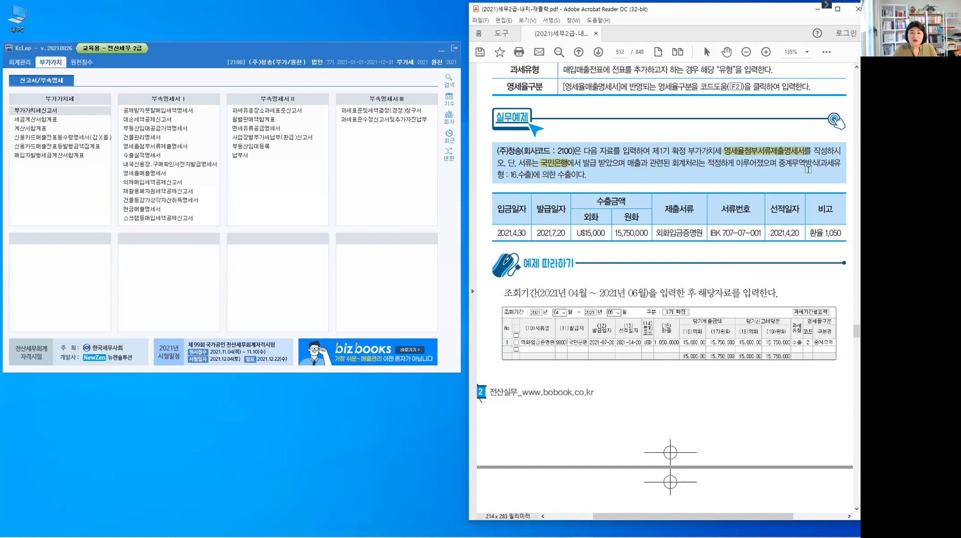
drag(779, 161, 841, 162)
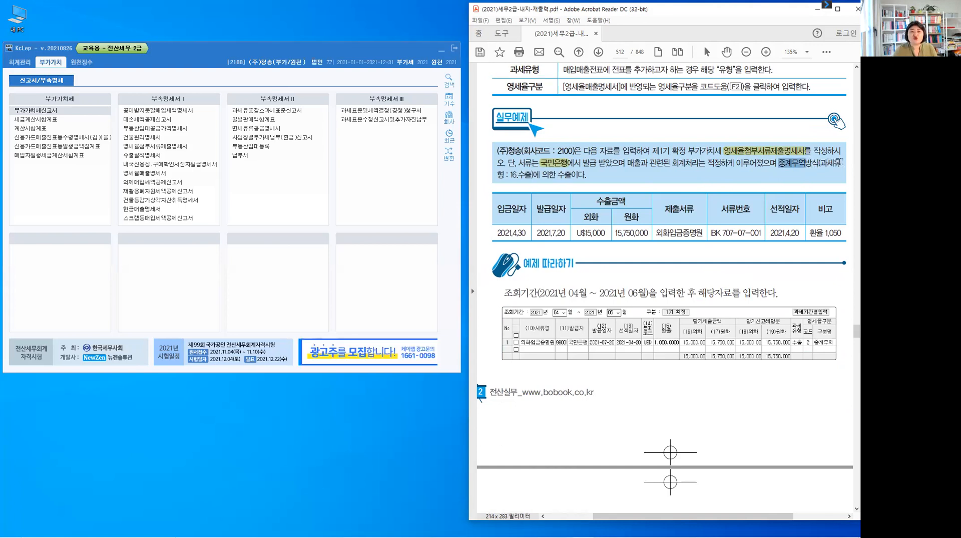
drag(501, 176, 586, 178)
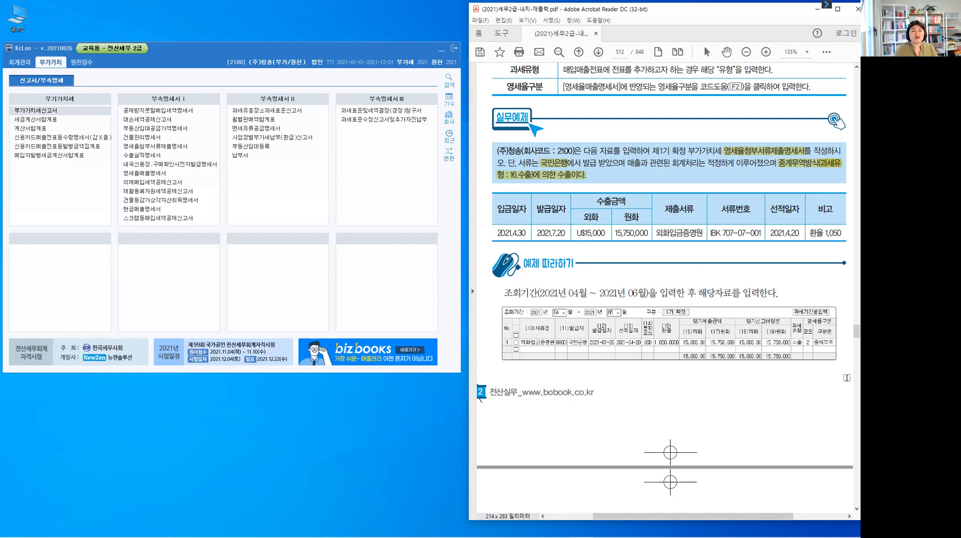
click(813, 356)
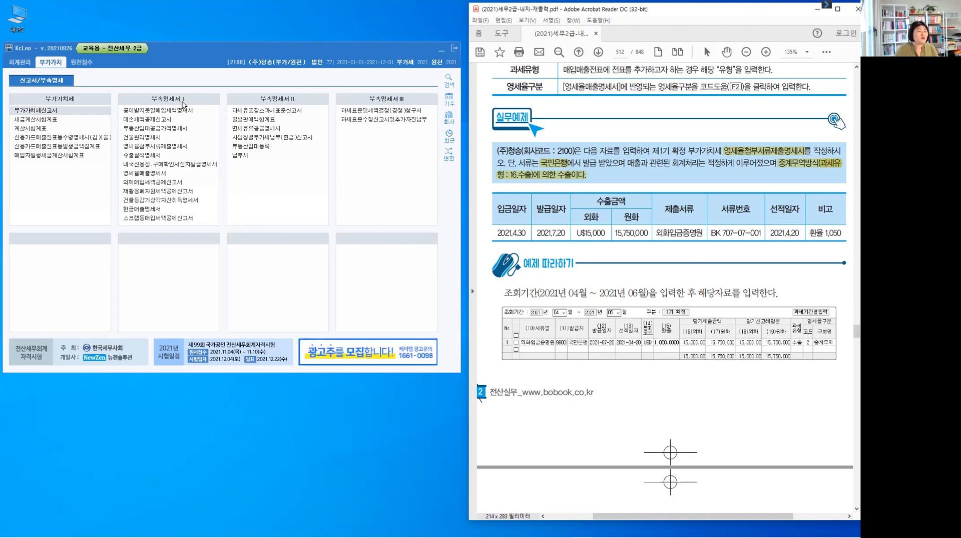
- Switch to KcLep, open the 영세율첨부서류제출명세서 form under 부속명세서 I and move its window beside the PDF
drag(174, 147, 171, 150)
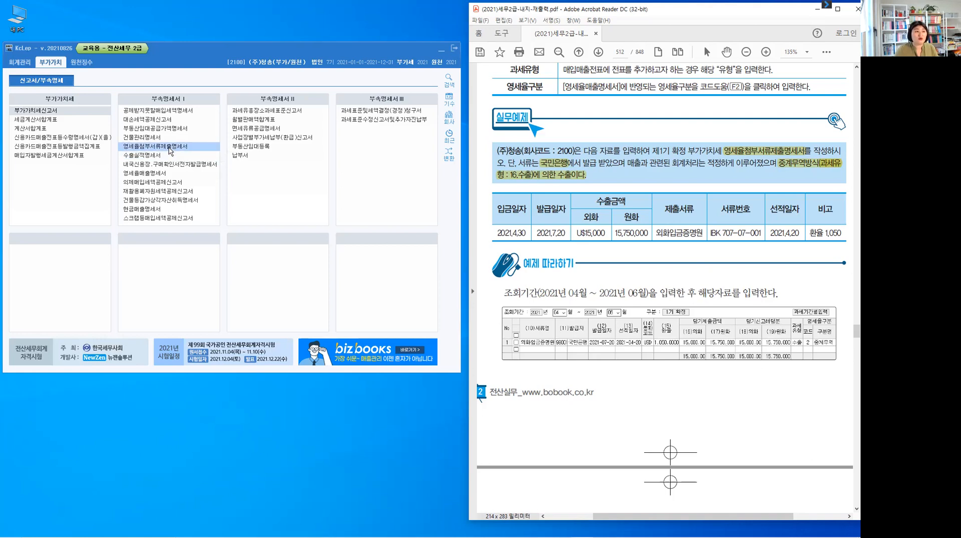
key(ctrl)
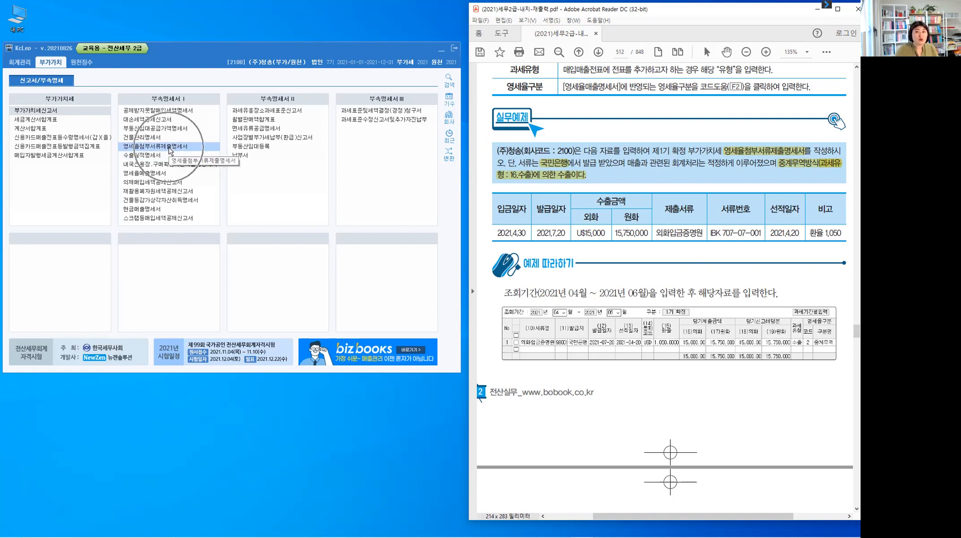
click(170, 150)
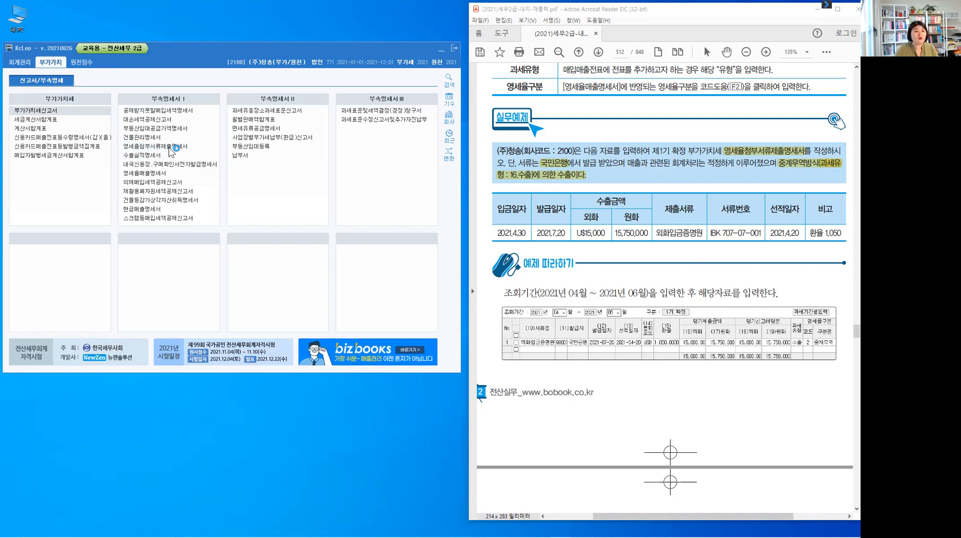
click(171, 150)
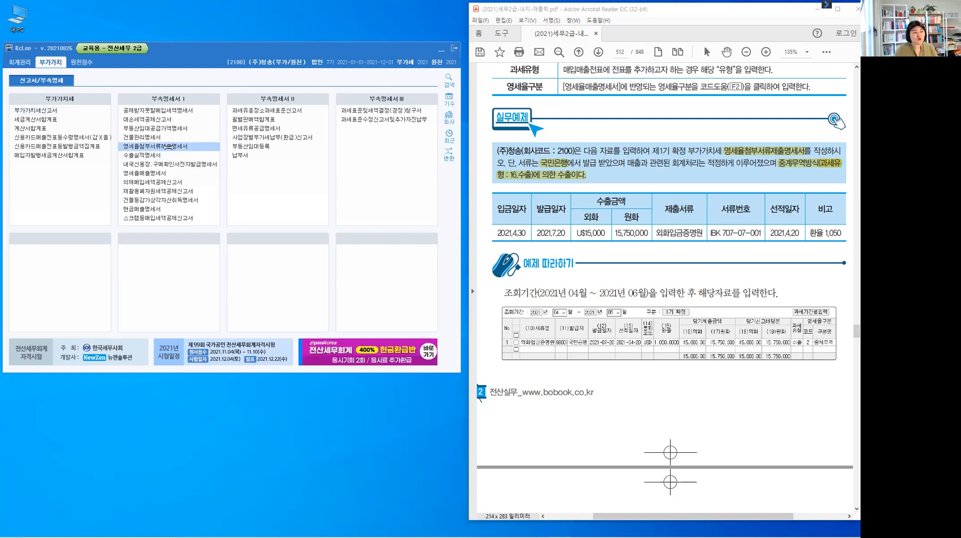
drag(316, 129, 152, 122)
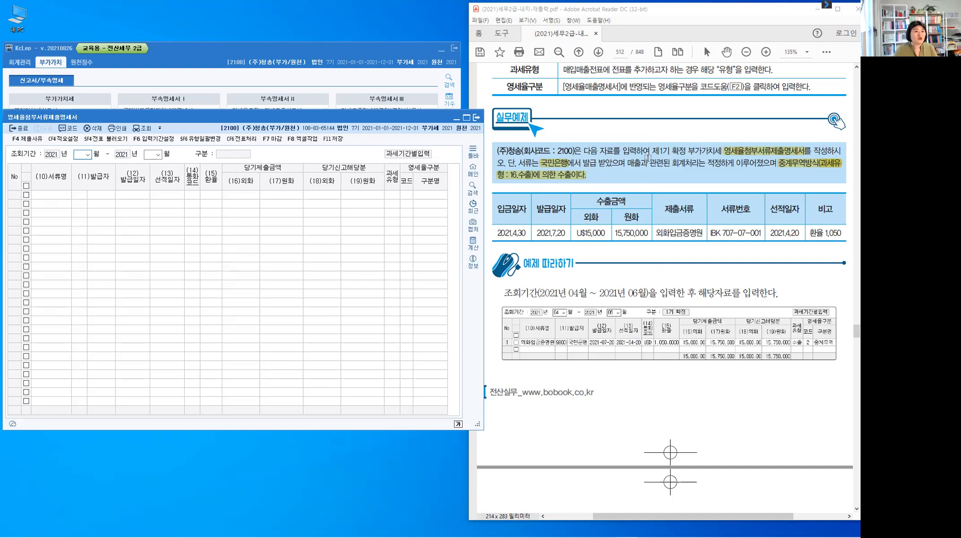
- Highlight the filing period 제1기 확정 in the PDF's practice example text
drag(652, 150, 686, 151)
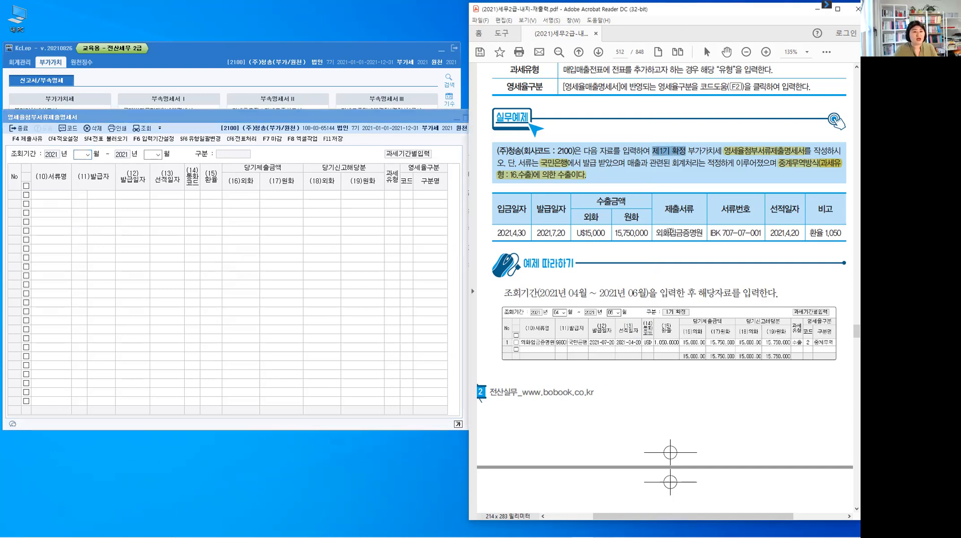
click(670, 231)
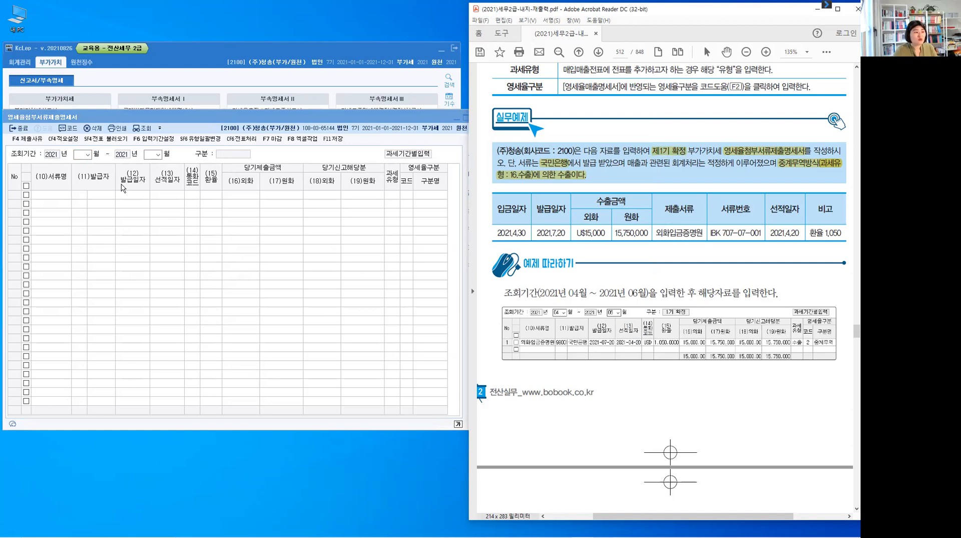
scroll(623, 257, down, 10)
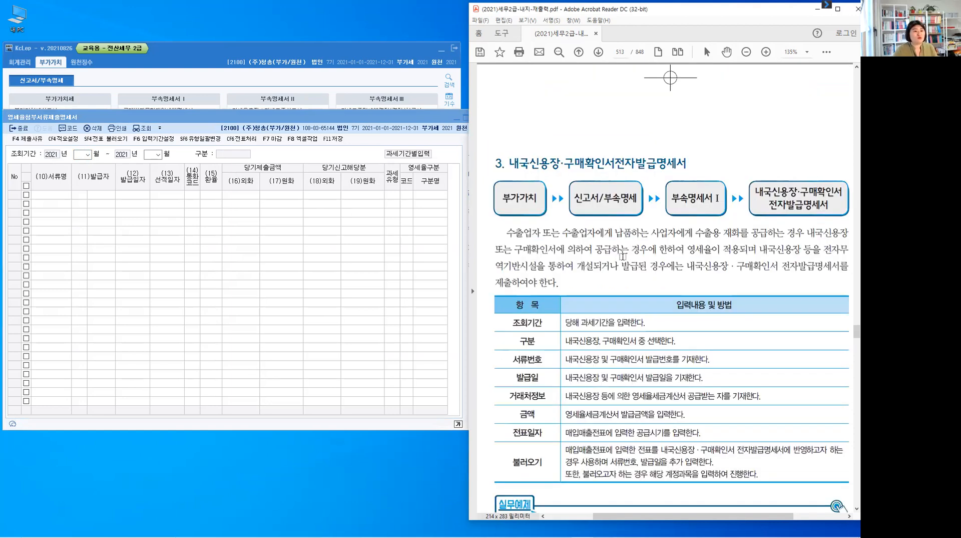
scroll(623, 256, up, 6)
scroll(622, 256, up, 4)
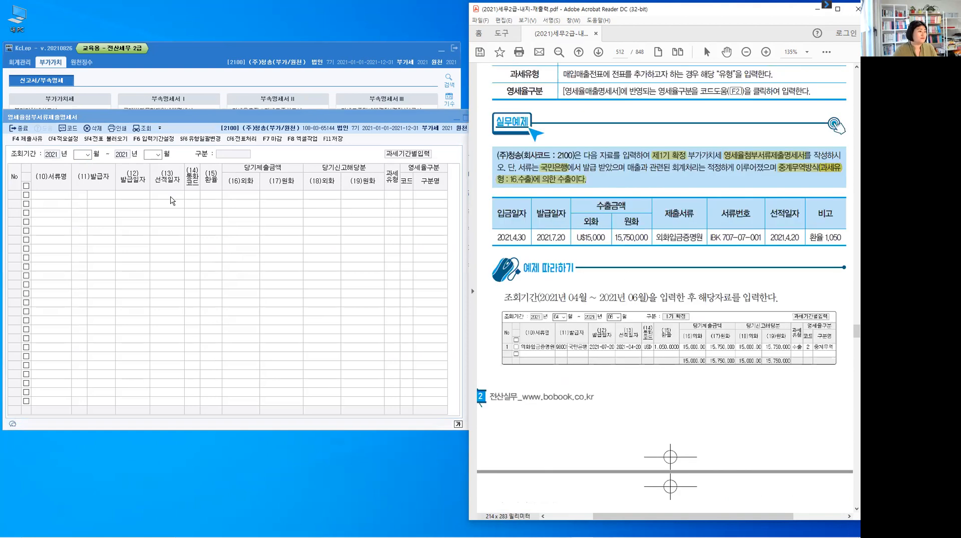
- Set the form's query period (조회기간) from 2021-04 to 2021-06
click(87, 155)
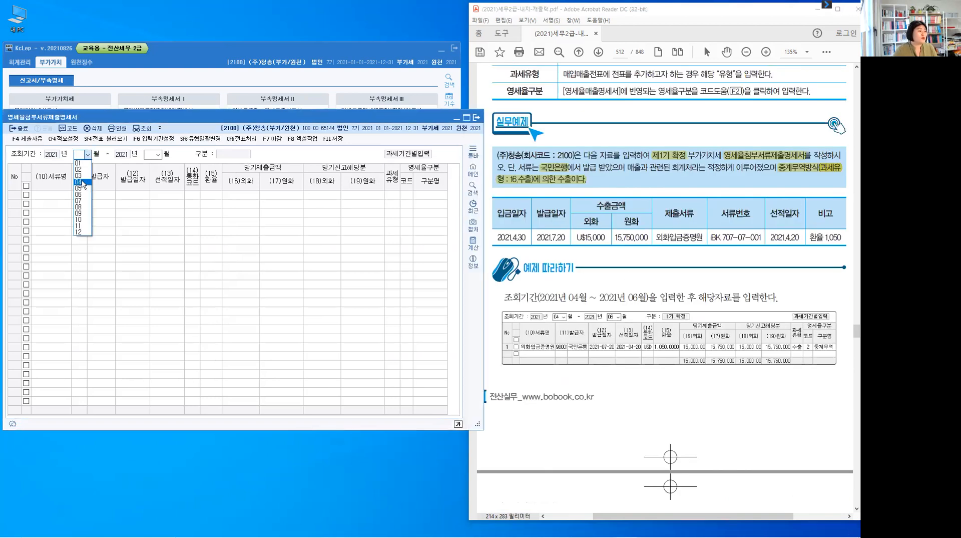
click(83, 184)
key(Return)
text(6)
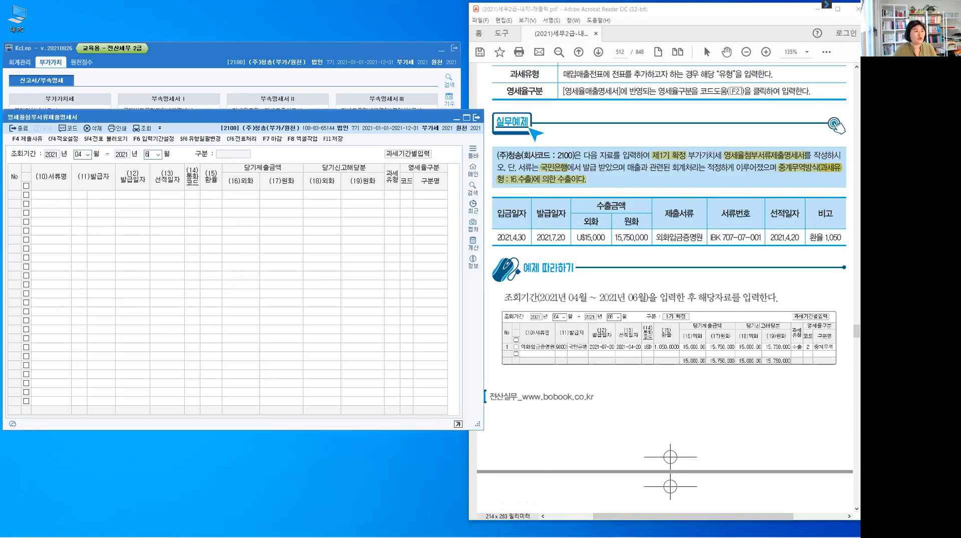
key(Return)
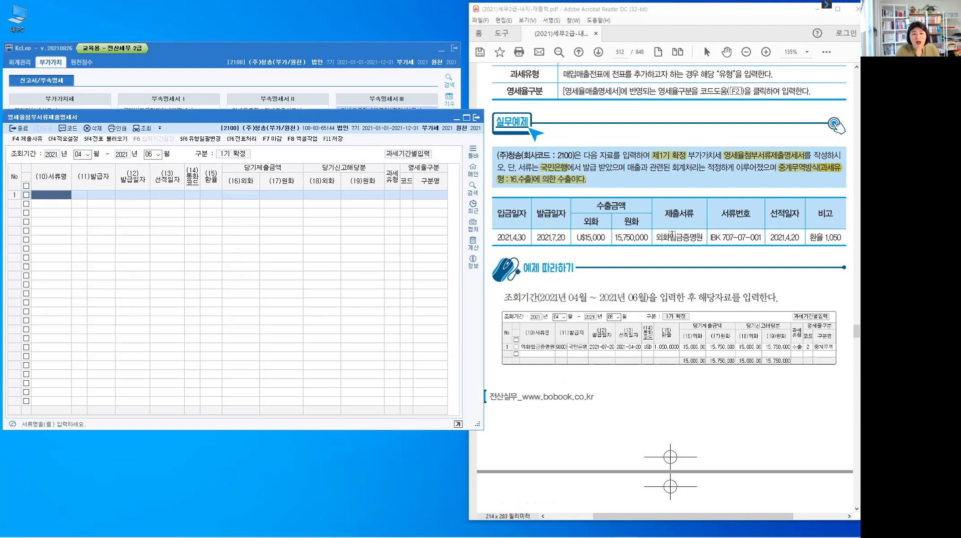
- Highlight 외화입금증명 in the example's table and enter 외화입금증명원 as the document name (서류명) in the form's first row
double_click(690, 234)
drag(698, 234, 693, 242)
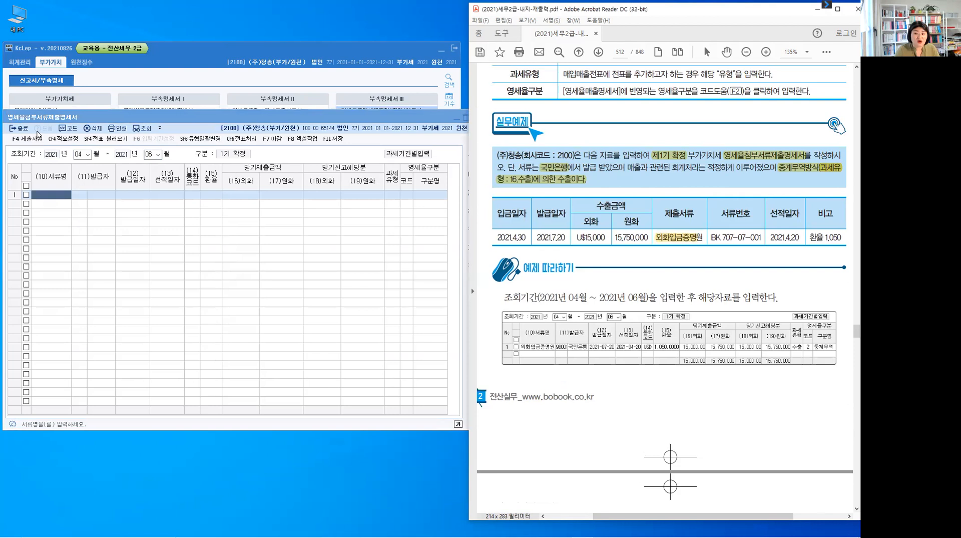
click(55, 199)
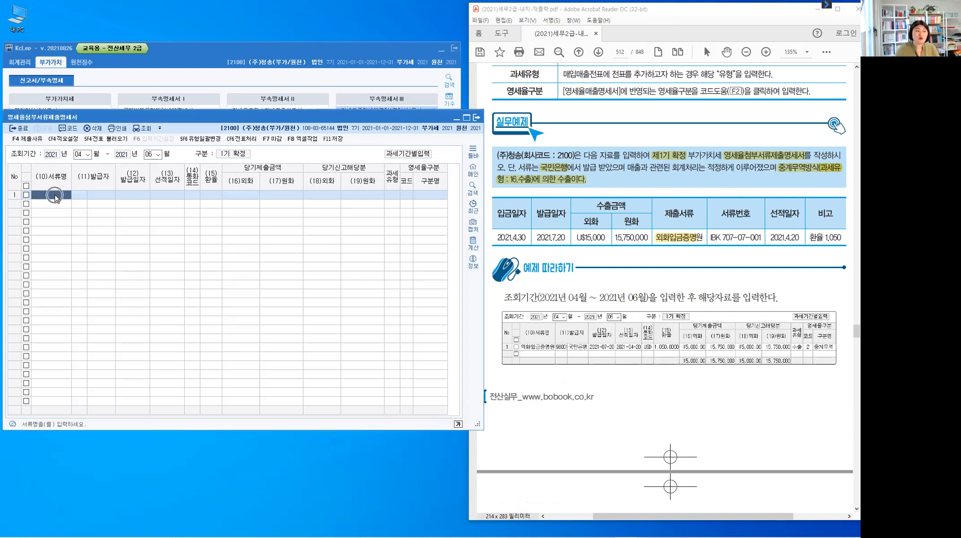
text(ㅇ)
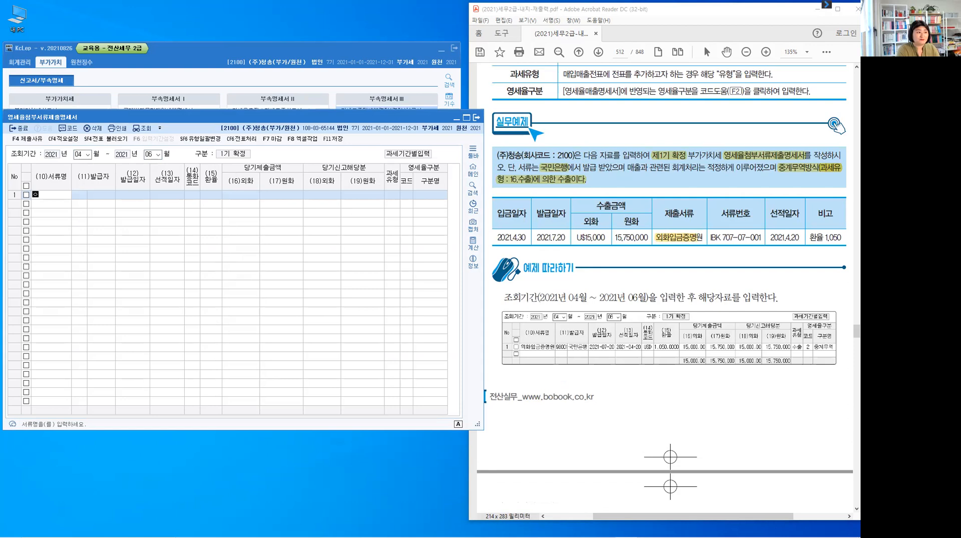
text(외화입금증명원)
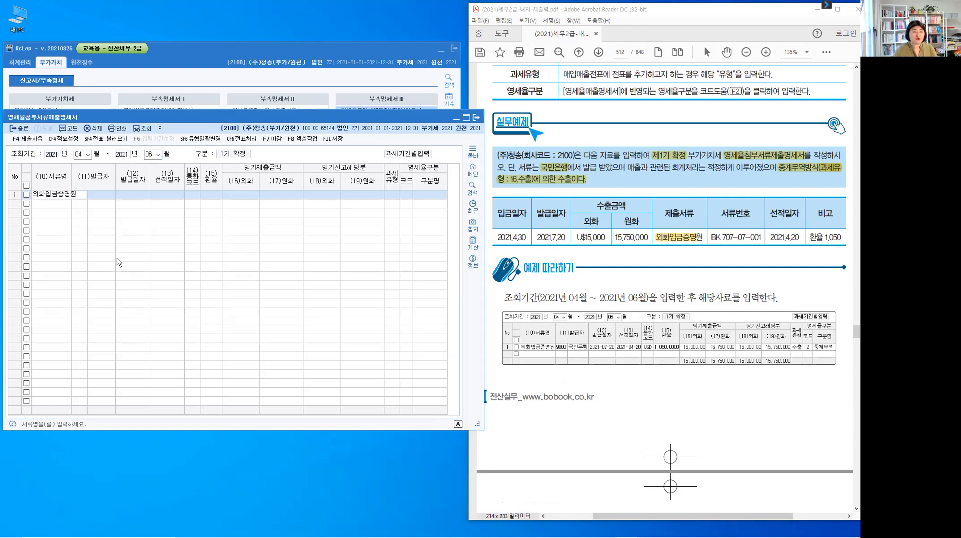
key(Return)
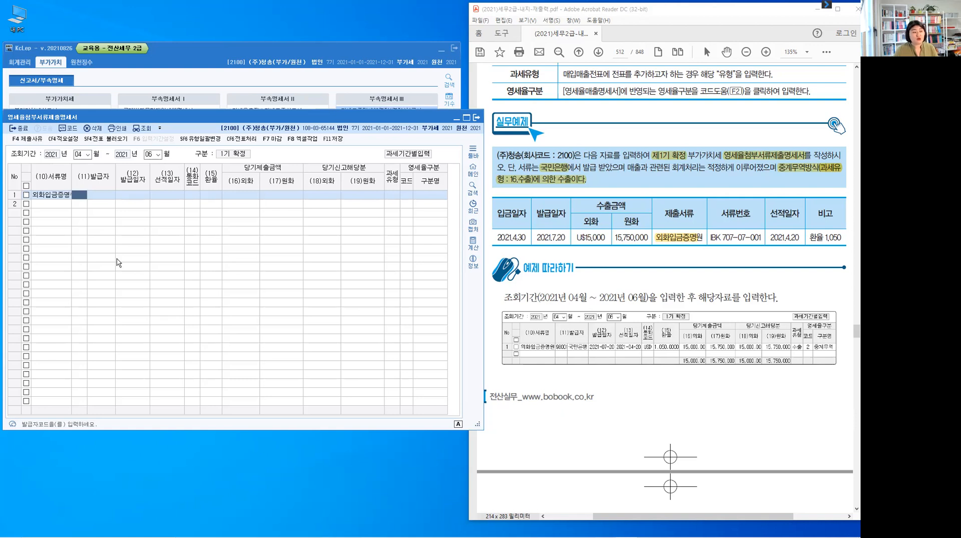
- Look up 국민 in the client list and assign 국민은행 as the first row's issuer (발급자)
click(83, 197)
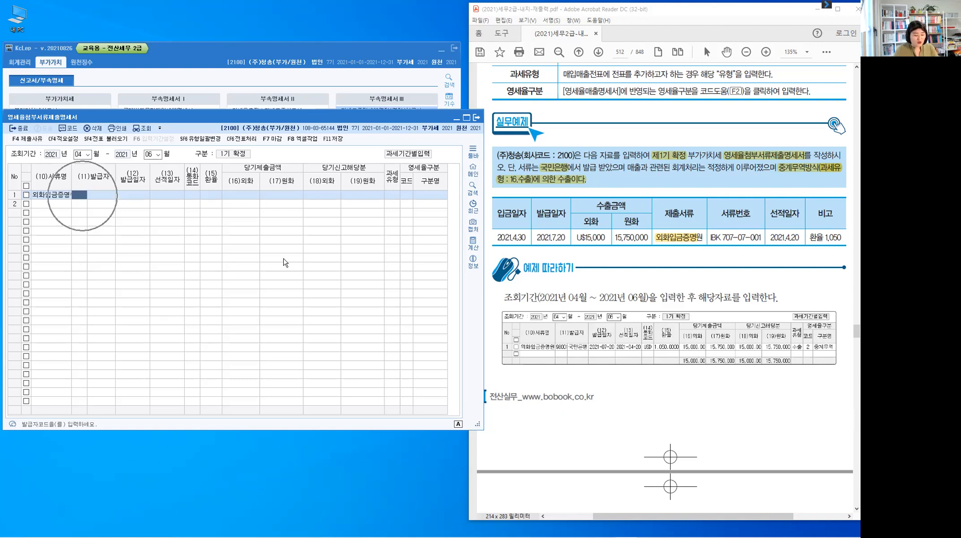
key(F2)
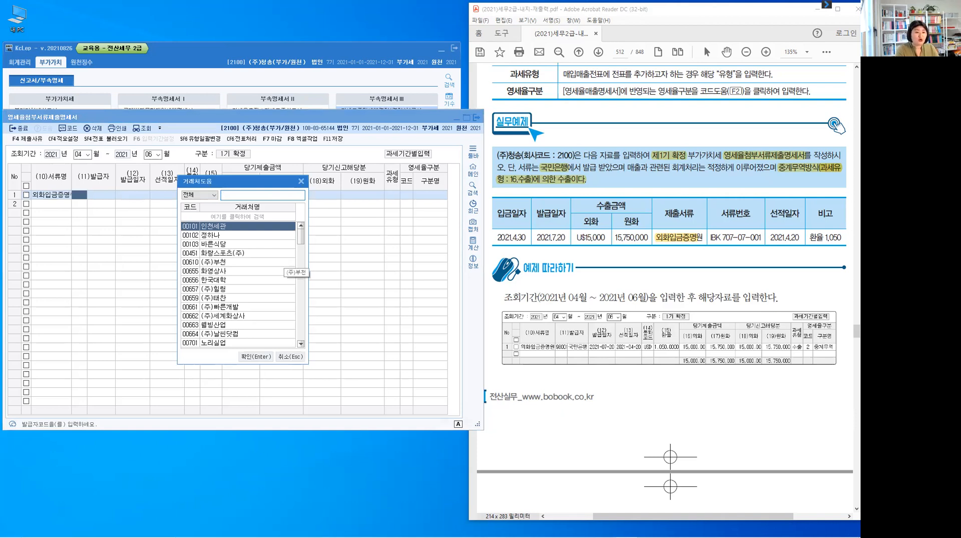
text(국민)
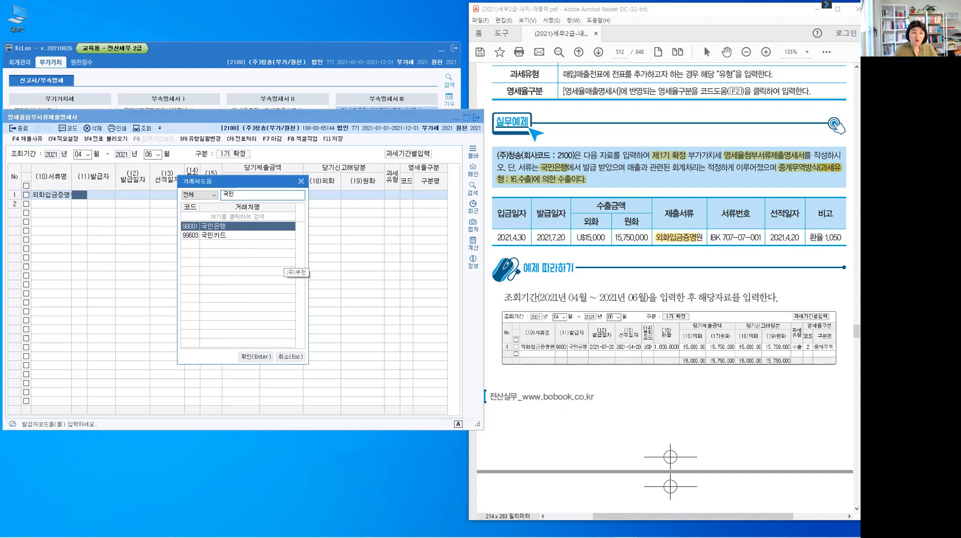
key(Return)
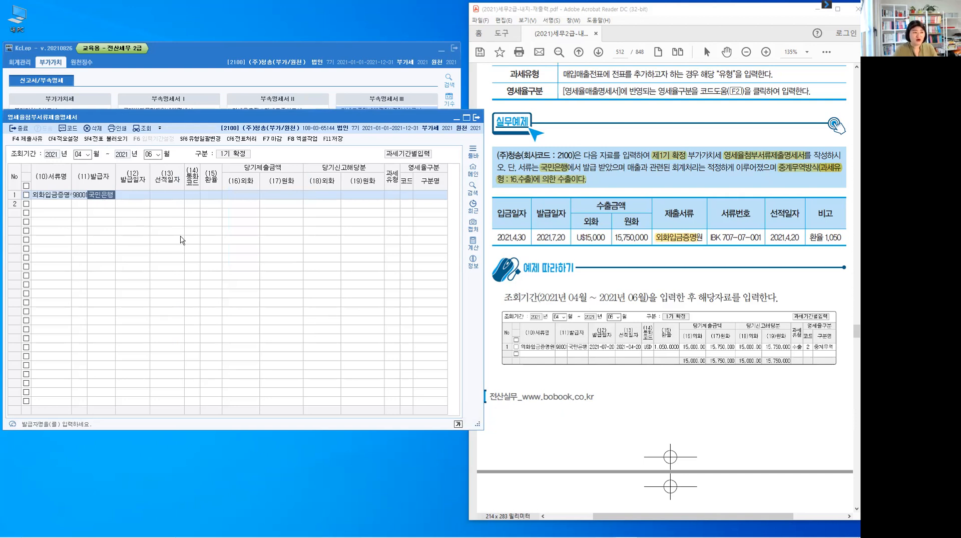
key(Return)
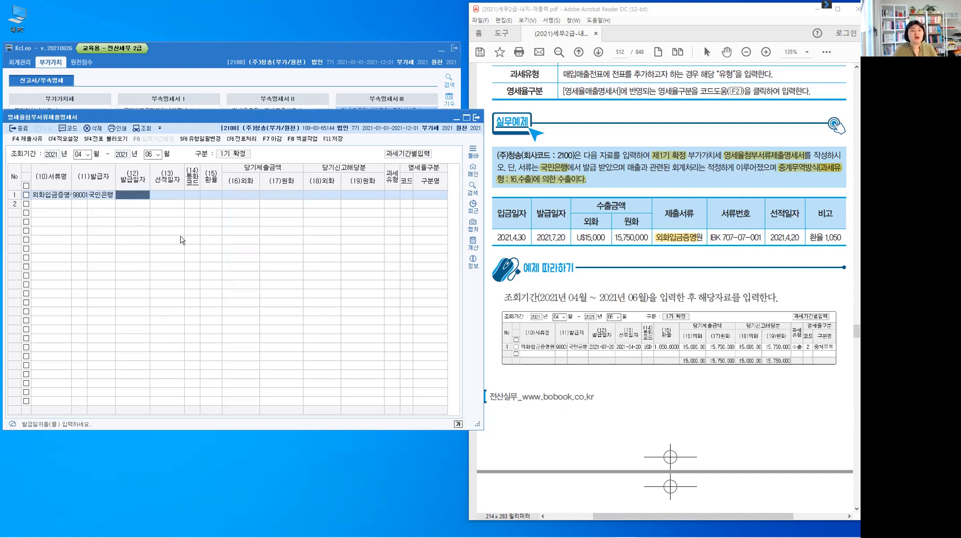
- Enter 2021-07-20 as the issue date (발급일자) and 2021-04-20 as the shipping date (선적일자) in the first row
click(693, 240)
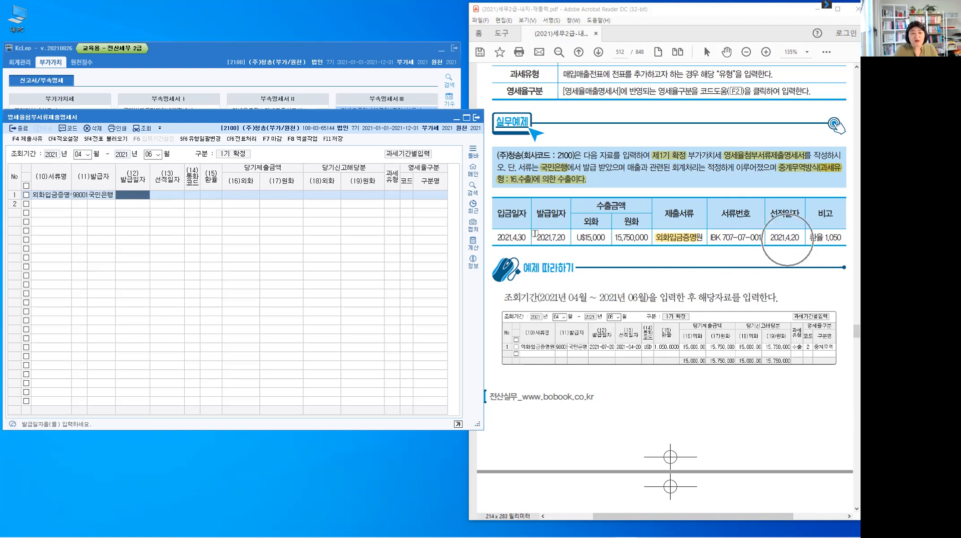
click(555, 245)
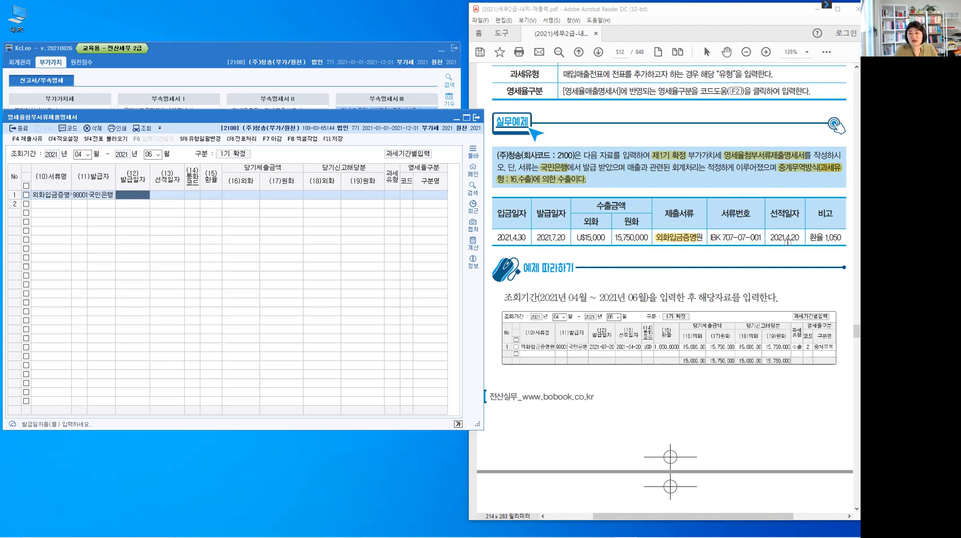
key(ctrl)
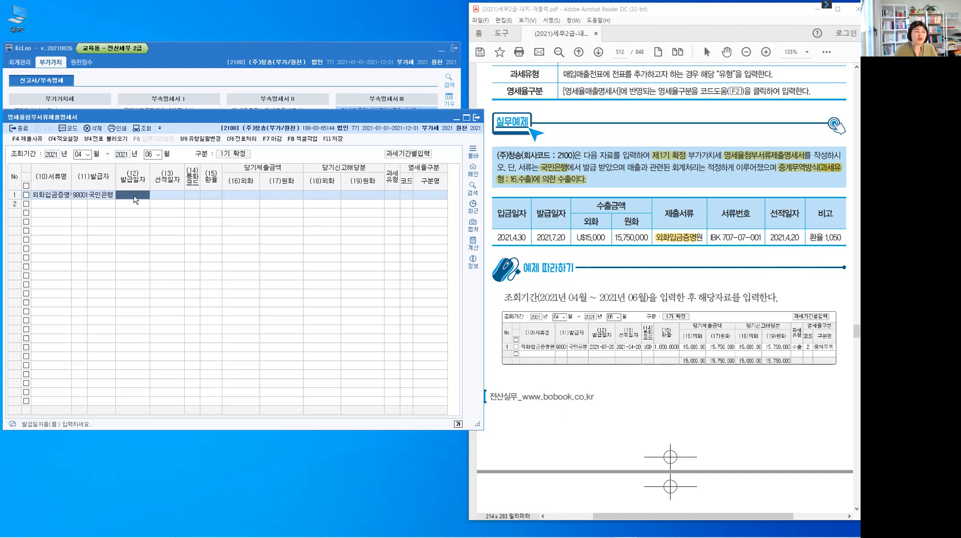
text(202)
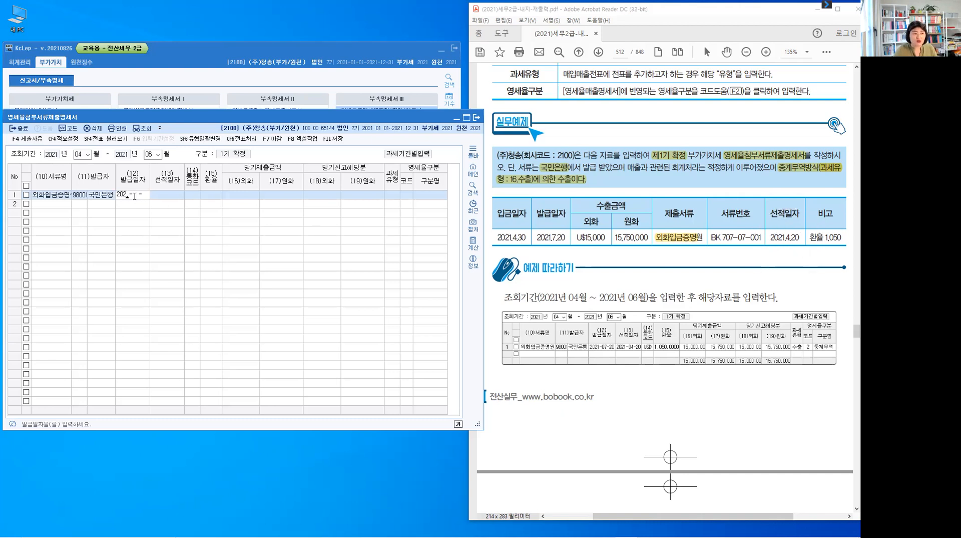
text(1-07-20)
key(Return)
text(2)
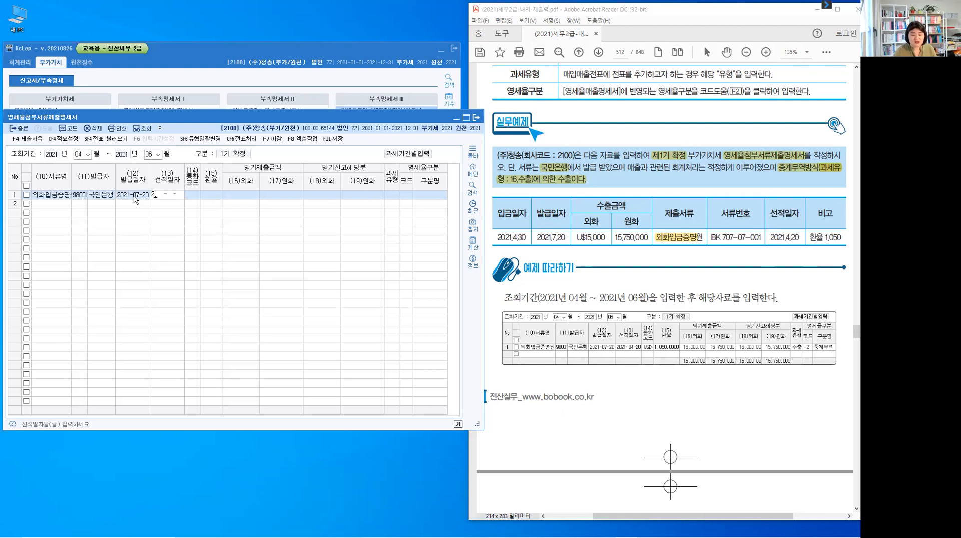
text(021-)
text(04-20)
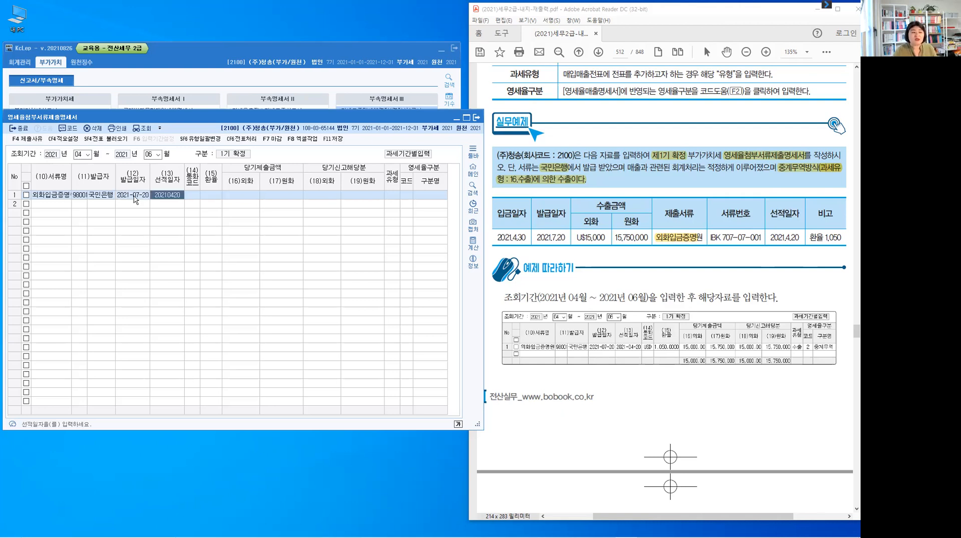
- Look up 미국 in the currency code list and assign USD as the first row's currency code (통화코드)
key(Return)
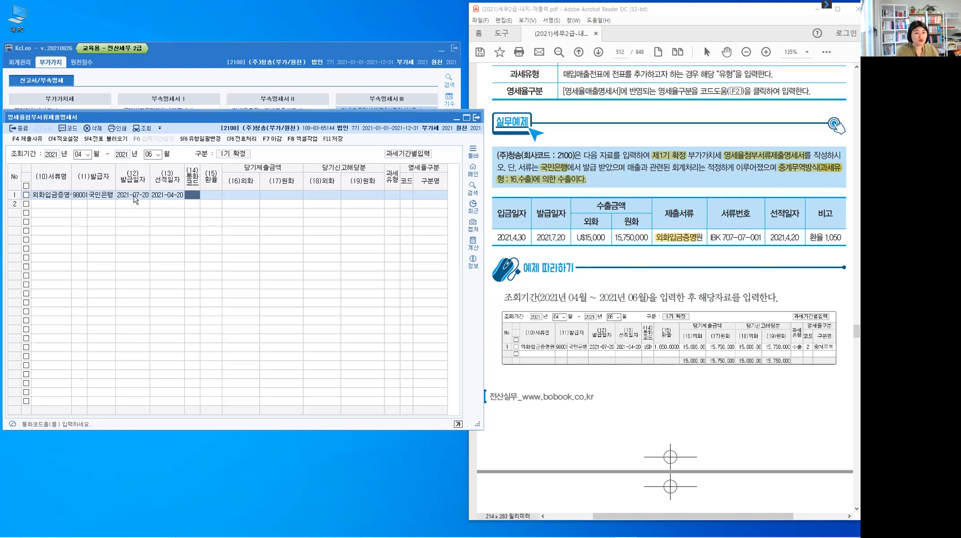
key(F2)
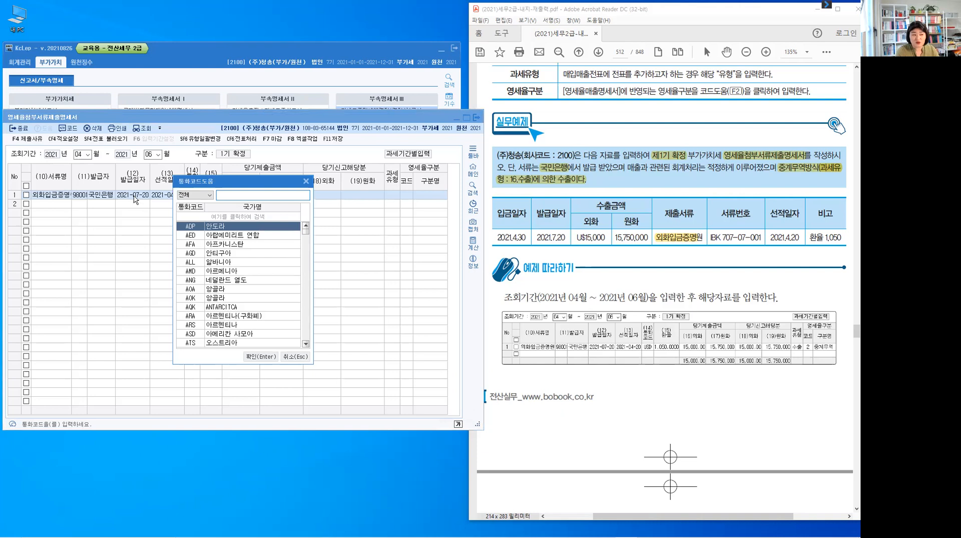
text(미국)
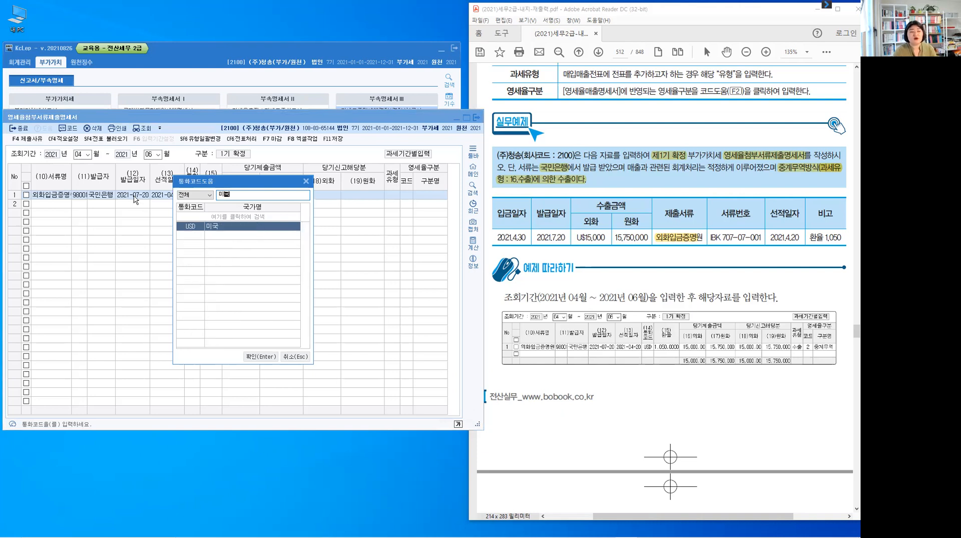
key(Return)
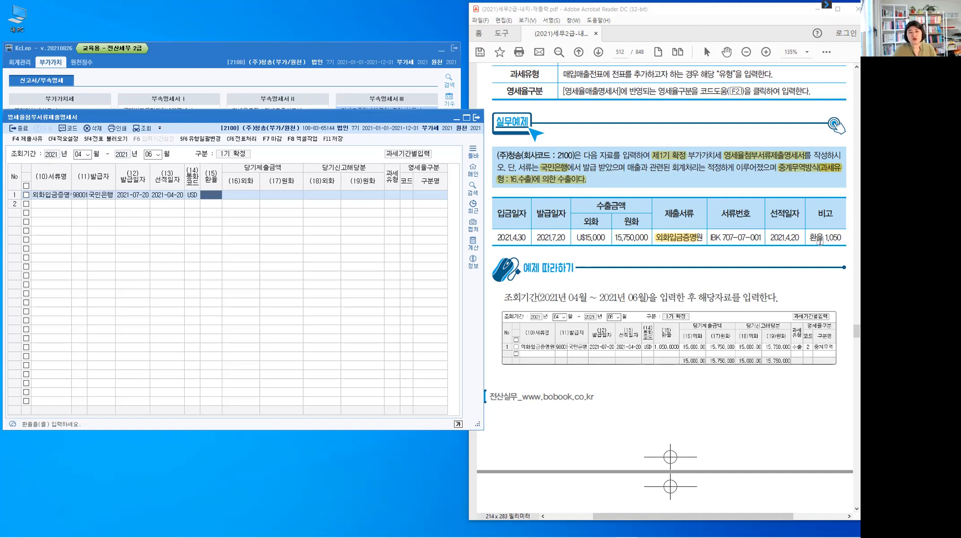
- Highlight 환율 1,050 in the example's table and enter 1,050 as the first row's exchange rate (환율) in the form
drag(810, 238, 839, 239)
click(806, 267)
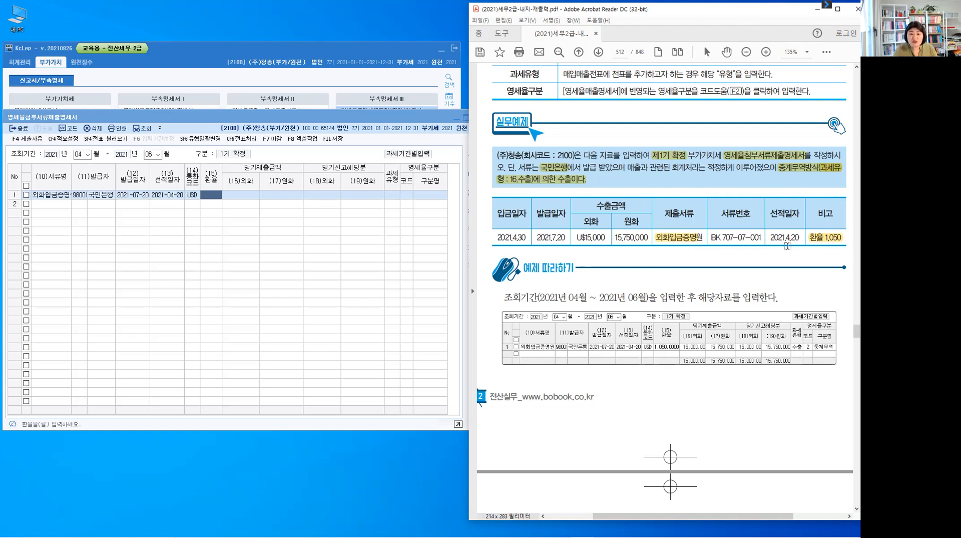
click(516, 242)
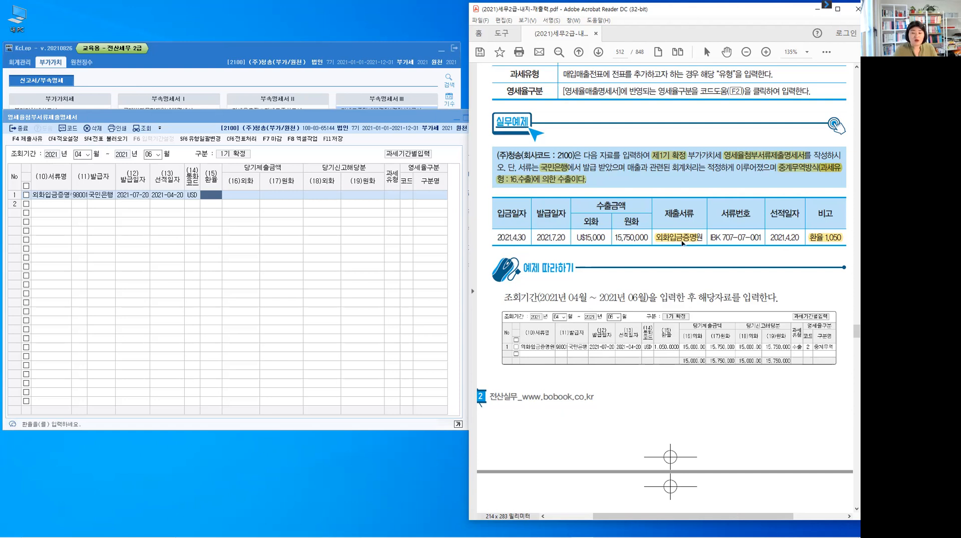
click(787, 242)
click(822, 243)
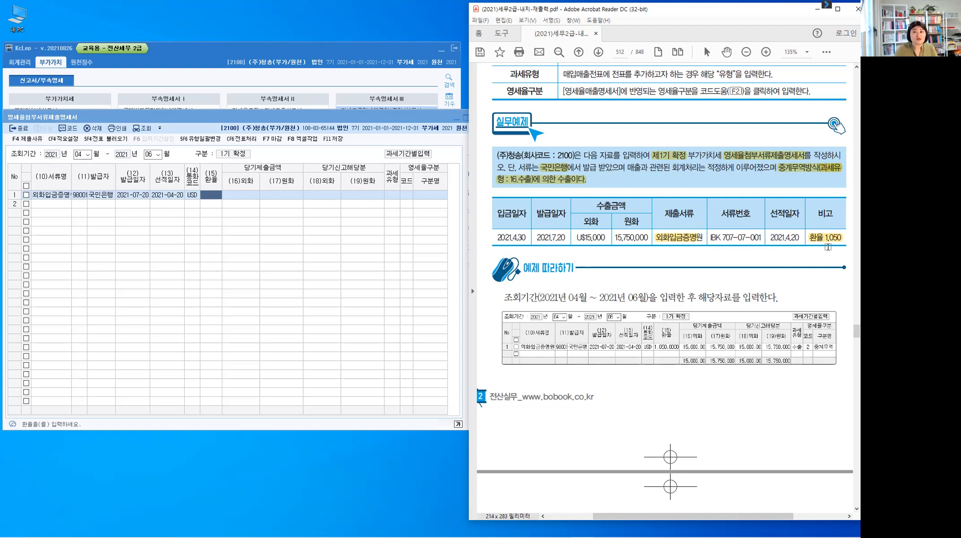
click(217, 202)
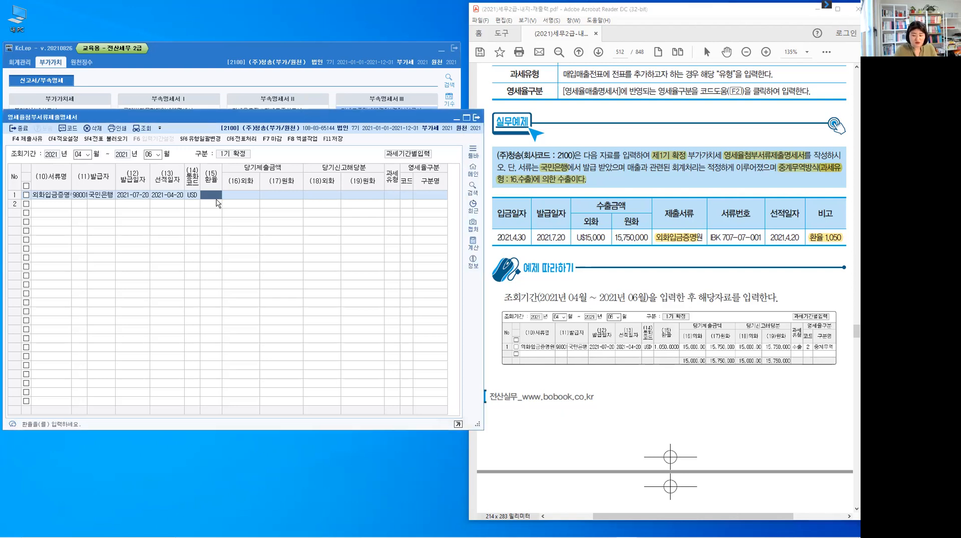
text(1,050)
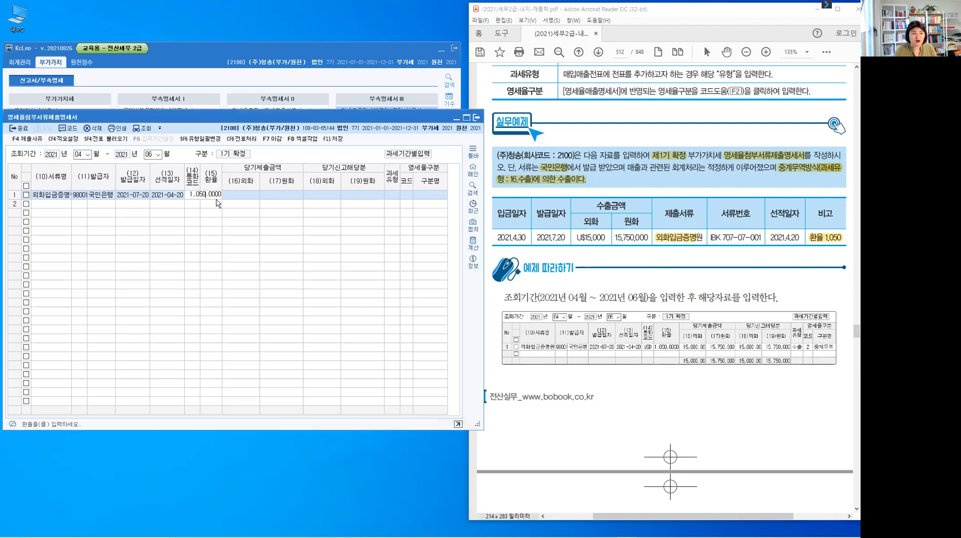
key(Return)
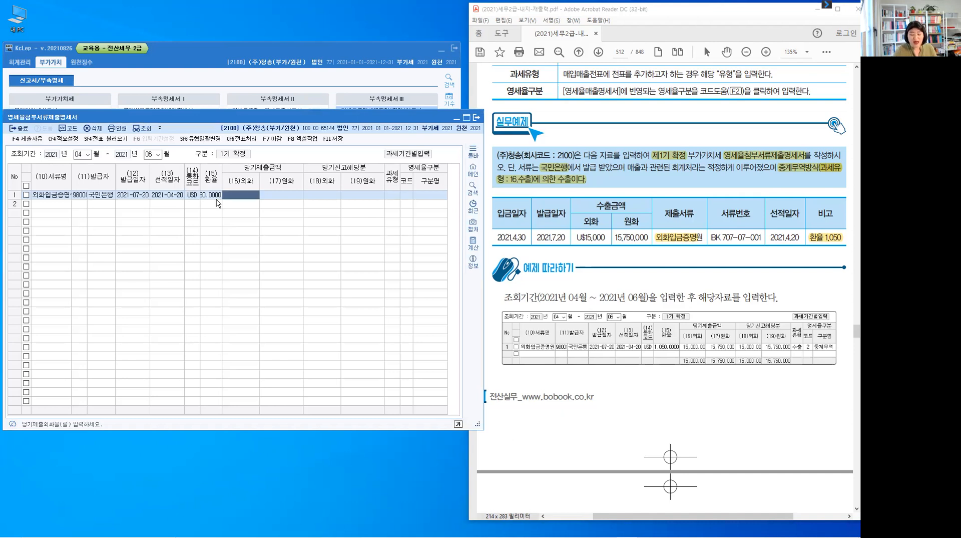
- Enter 15,000 as the first row's submitted foreign-currency amount (당기제출금액 외화) and widen the exchange rate column to show its full value
text(150000.00)
key(Return)
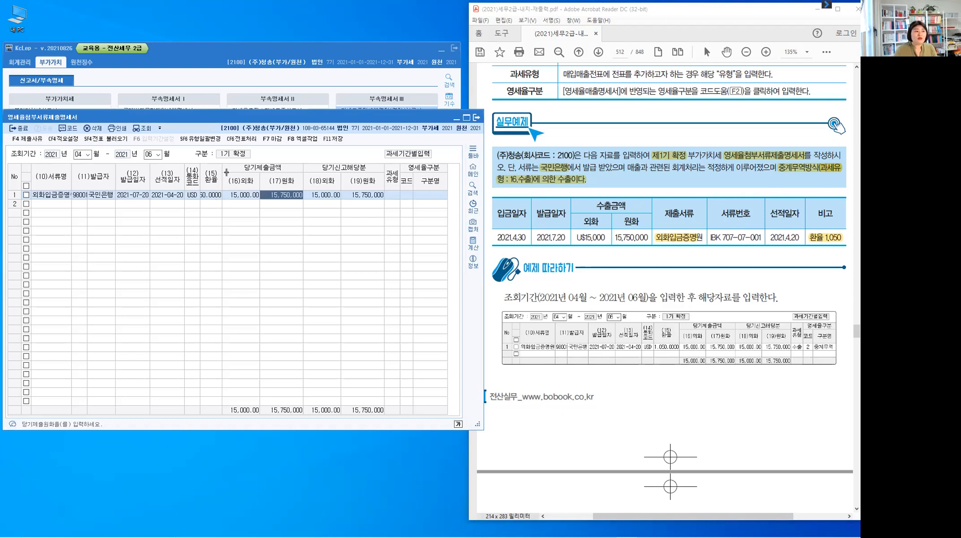
drag(222, 172, 234, 173)
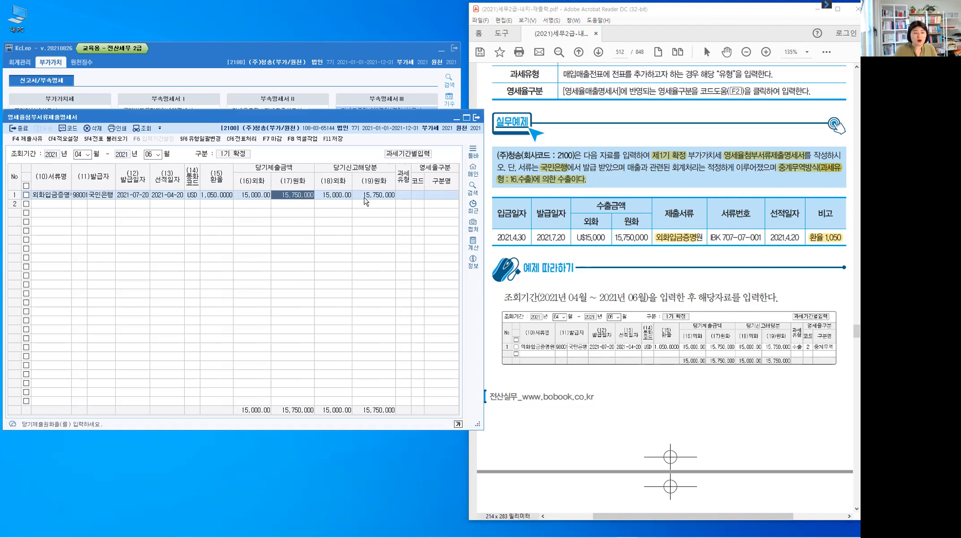
- Try 10,000 as the first row's declared foreign-currency amount (당기신고해당분 외화), and set it back to 15,000
click(335, 199)
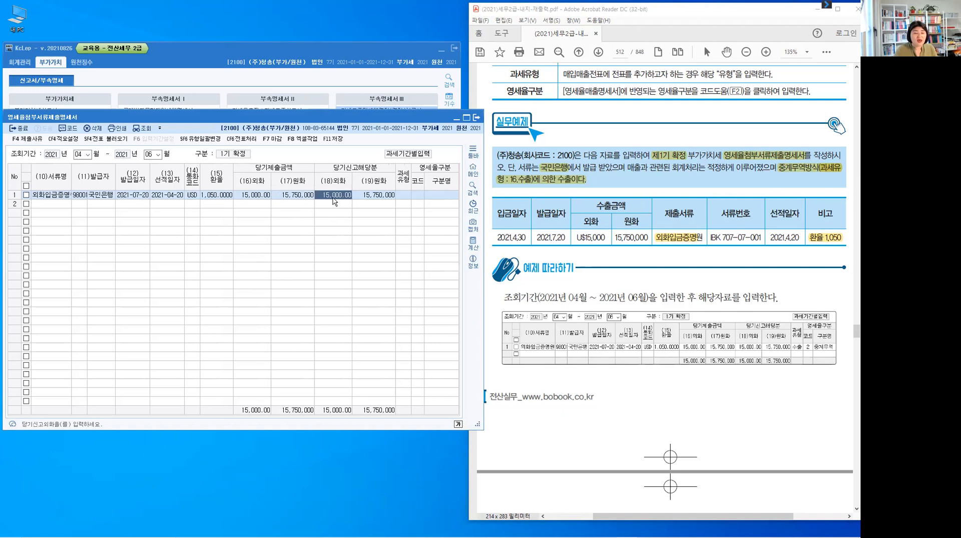
text(1)
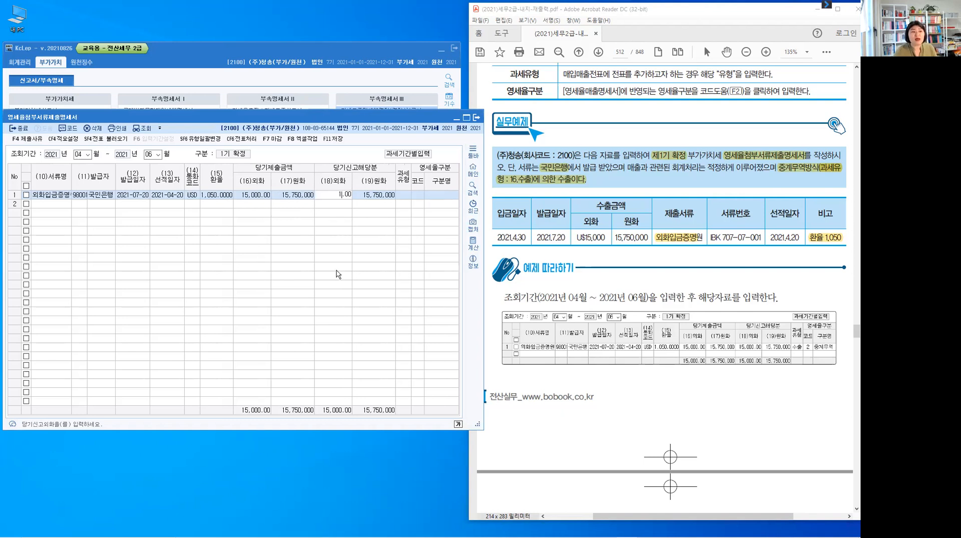
text(0,000)
key(Return)
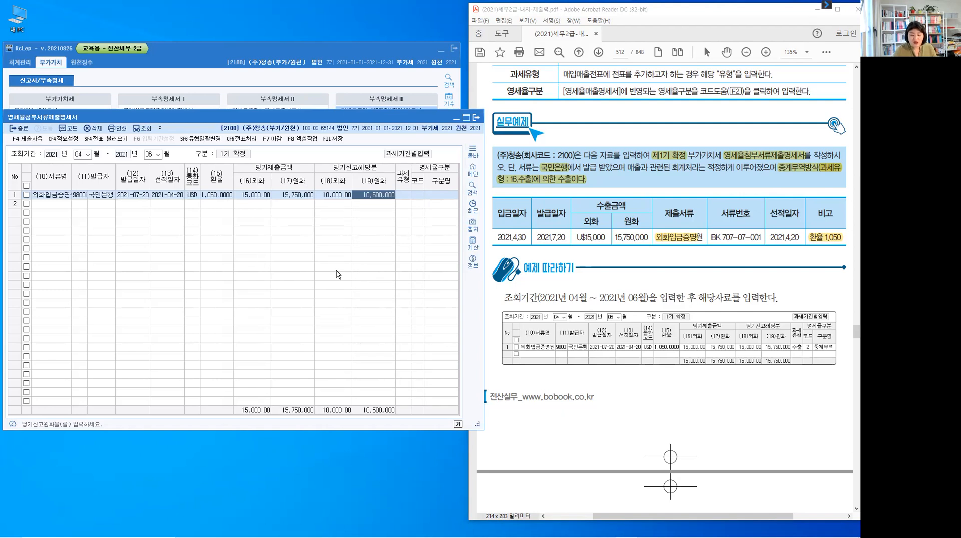
key(Left)
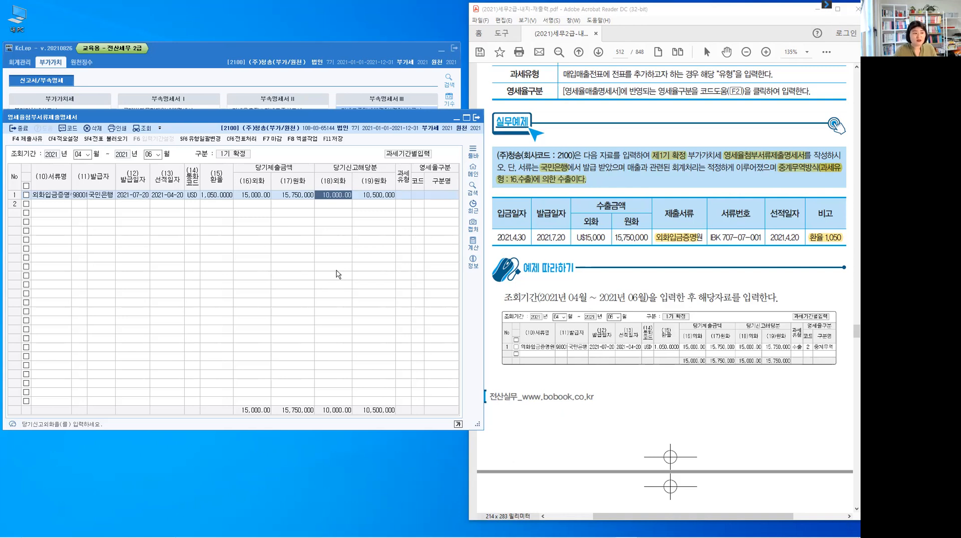
text(15,000)
key(Return)
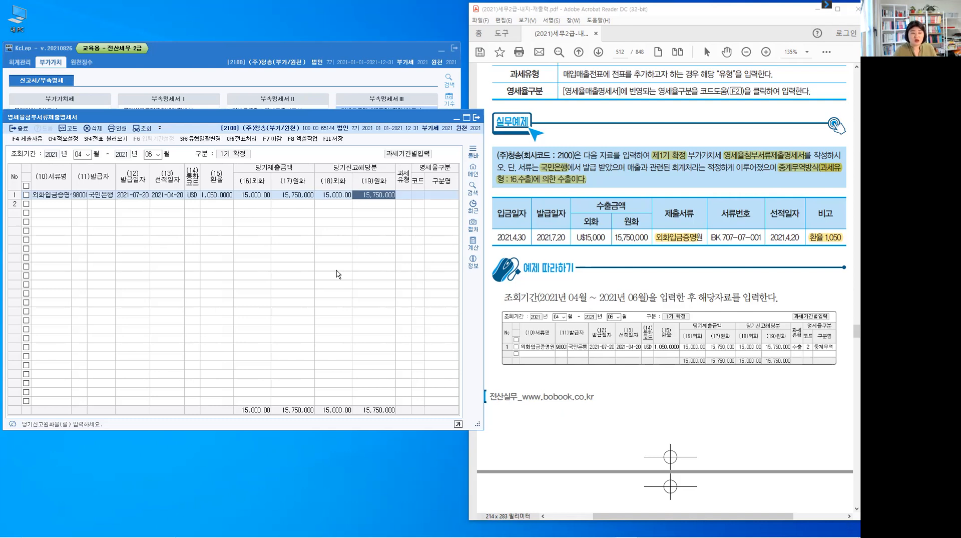
- Set the first row's tax type (과세유형) to 16, 수출
key(Return)
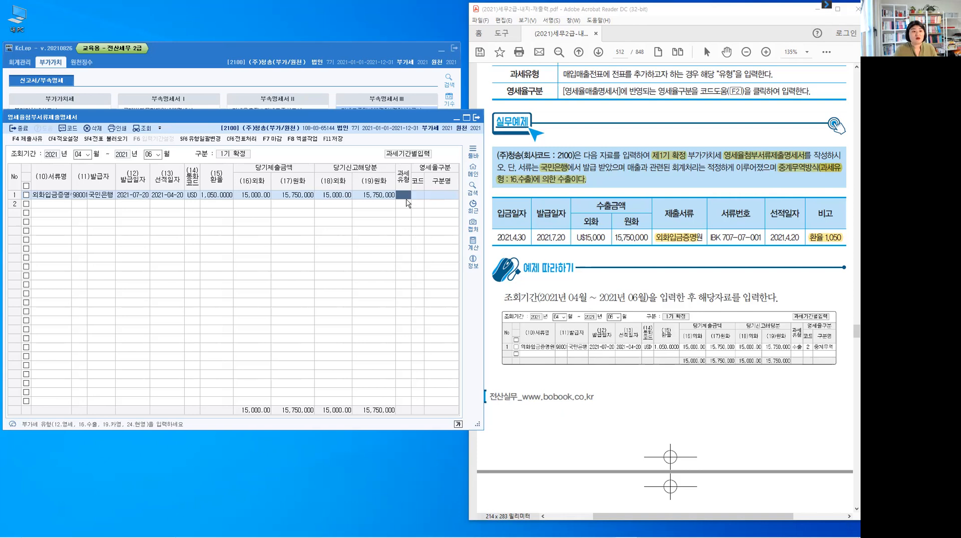
key(Return)
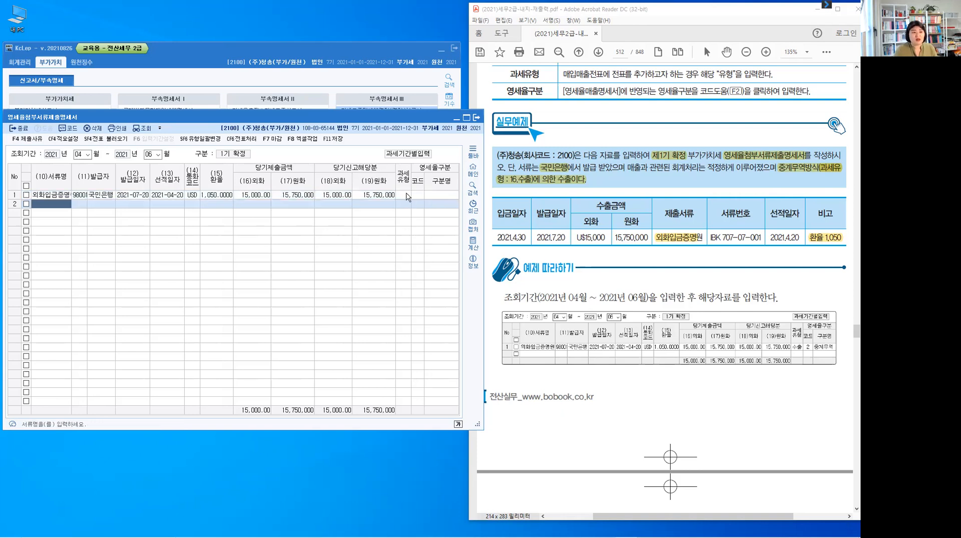
click(404, 194)
text(1)
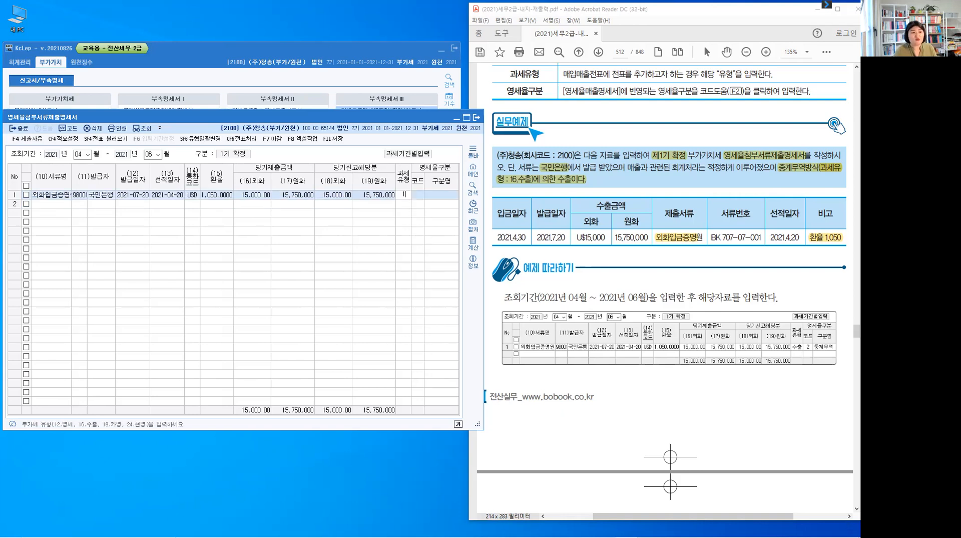
text(6)
key(Return)
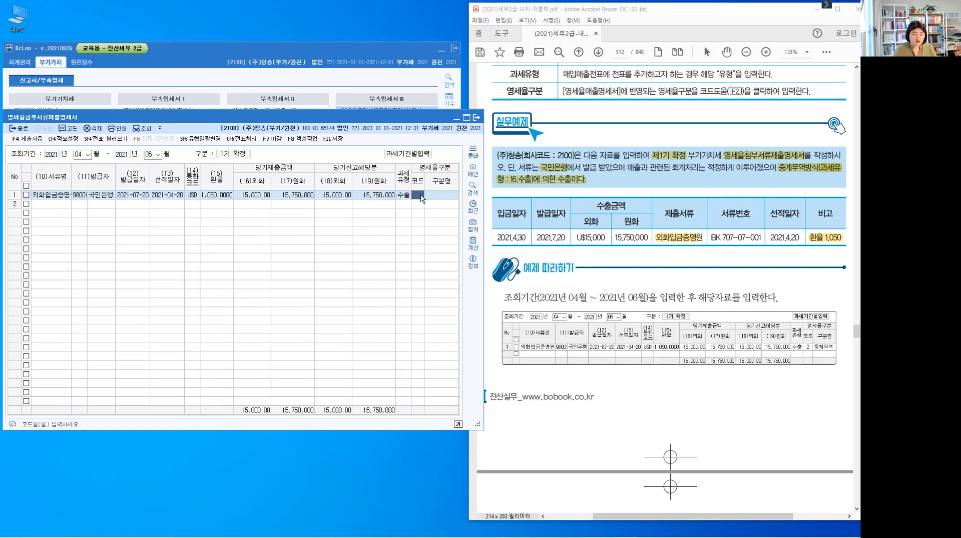
- Assign zero-rate code 2, 중계무역·위탁판매·외국인도 또는 위탁가공무역 방식의 수출, to the first row from the code list
key(F2)
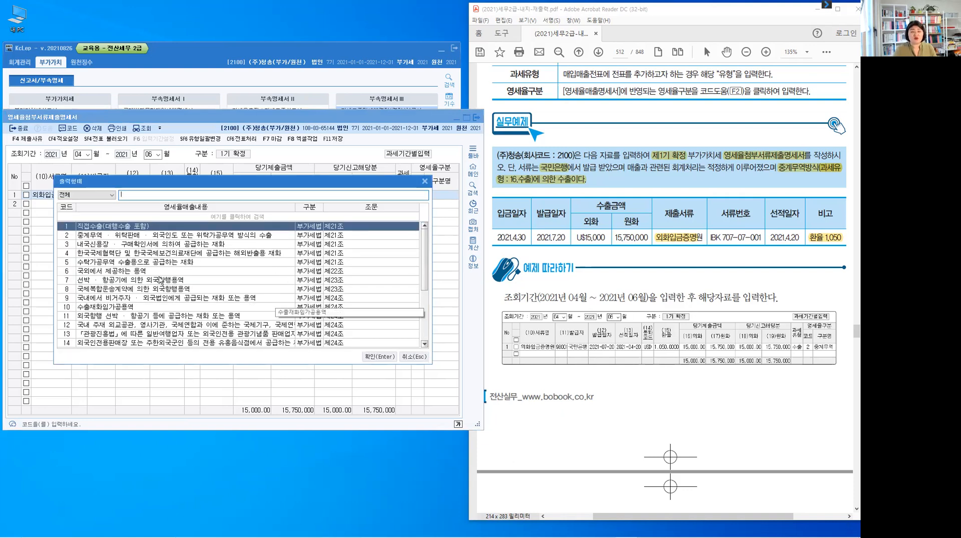
click(104, 235)
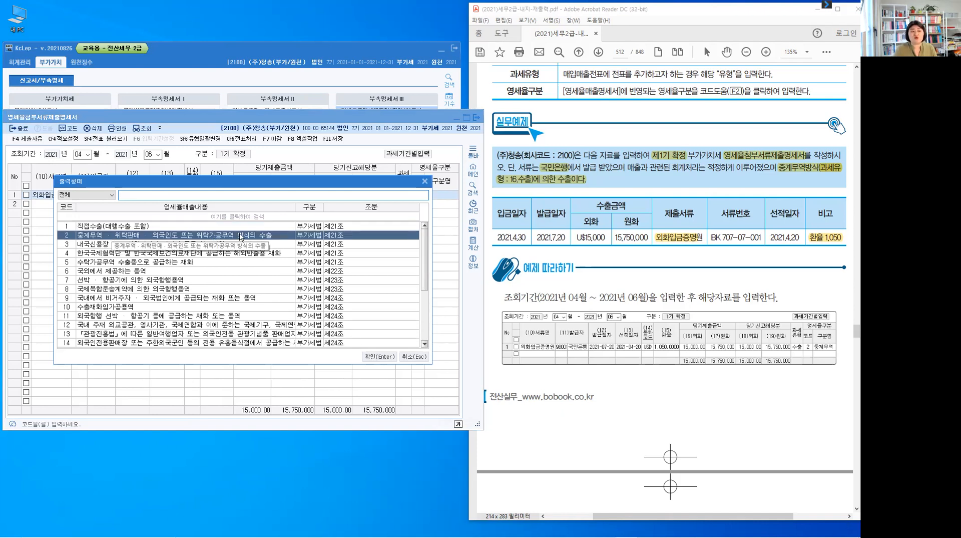
click(381, 357)
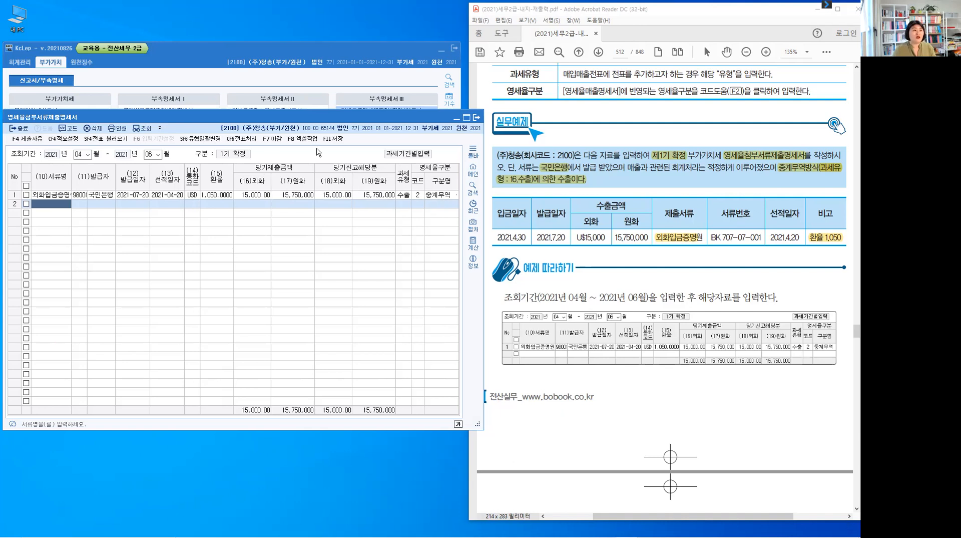
- Save the completed 영세율첨부서류제출명세서 and close the form
click(334, 140)
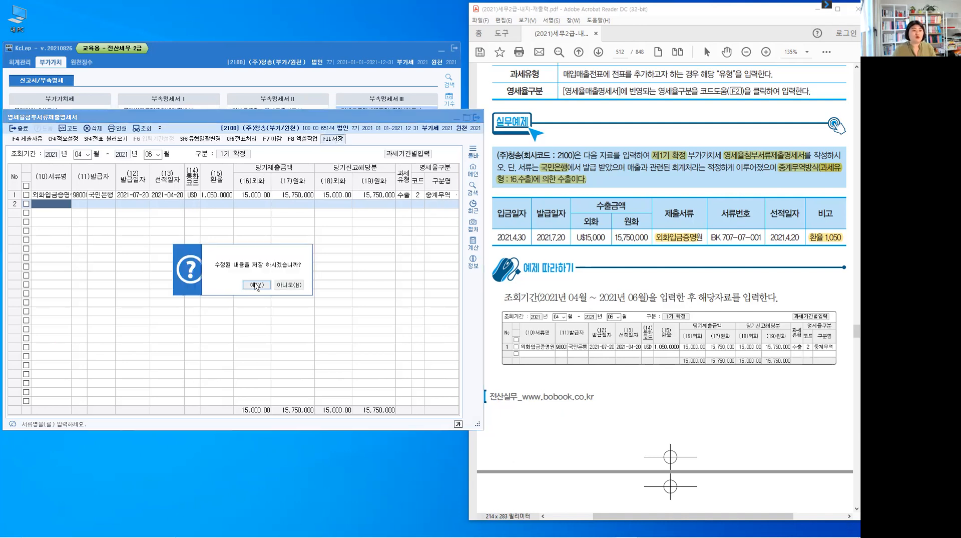
click(256, 285)
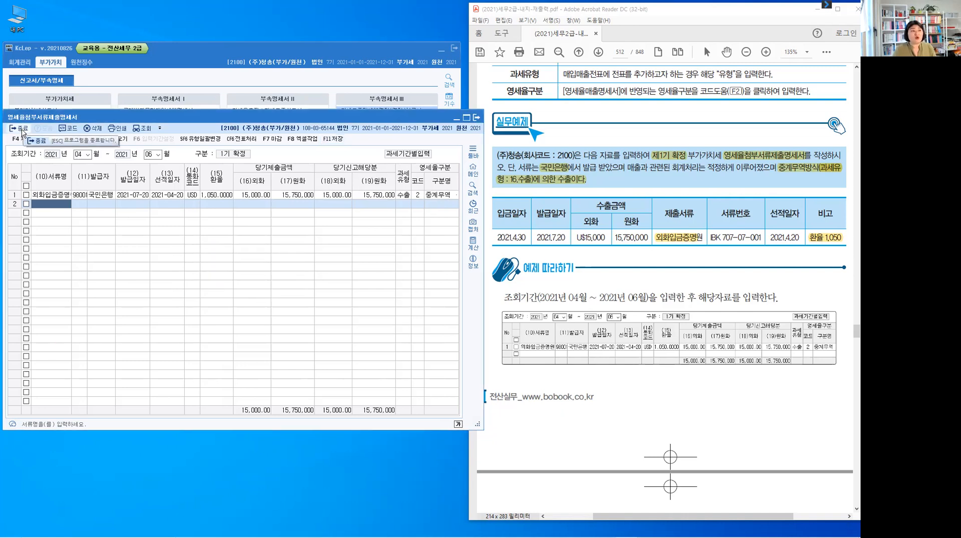
click(22, 130)
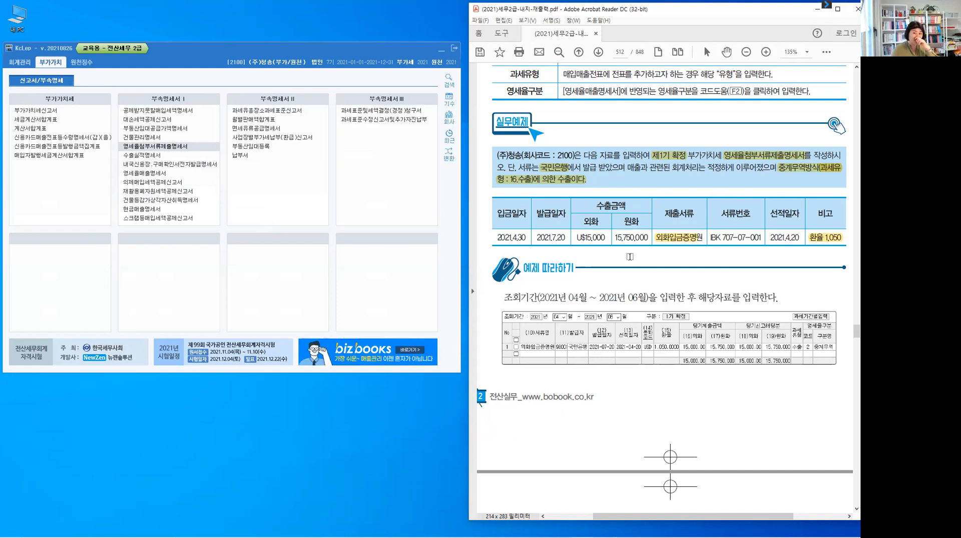
click(674, 173)
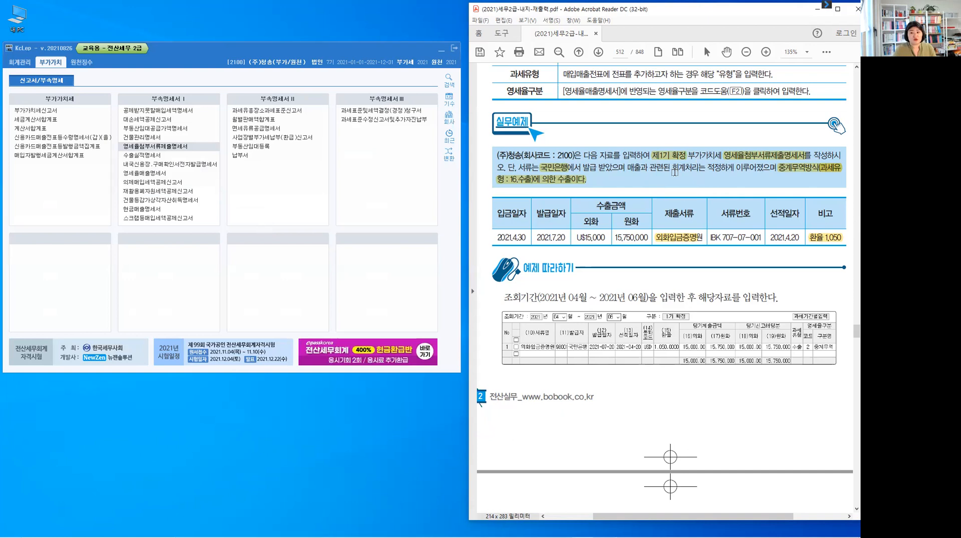
click(813, 169)
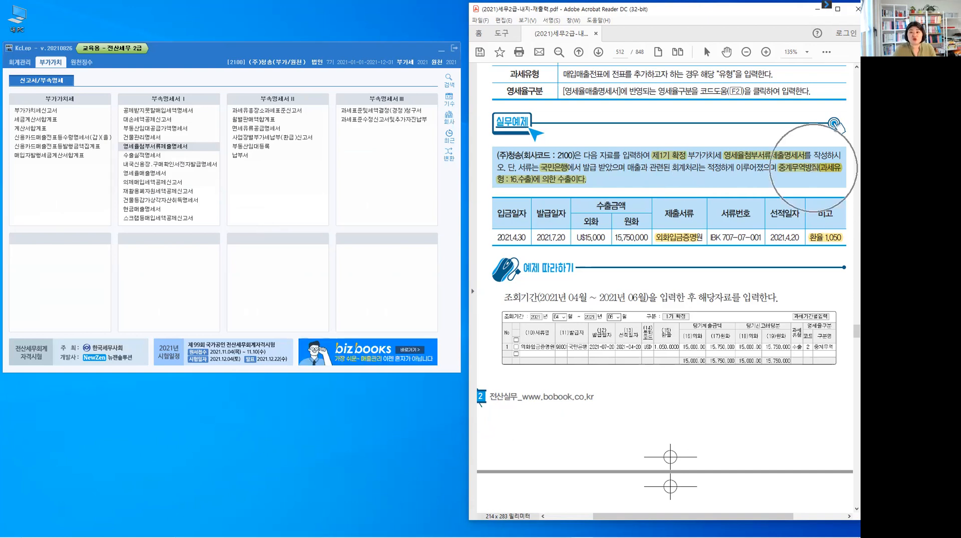
click(813, 169)
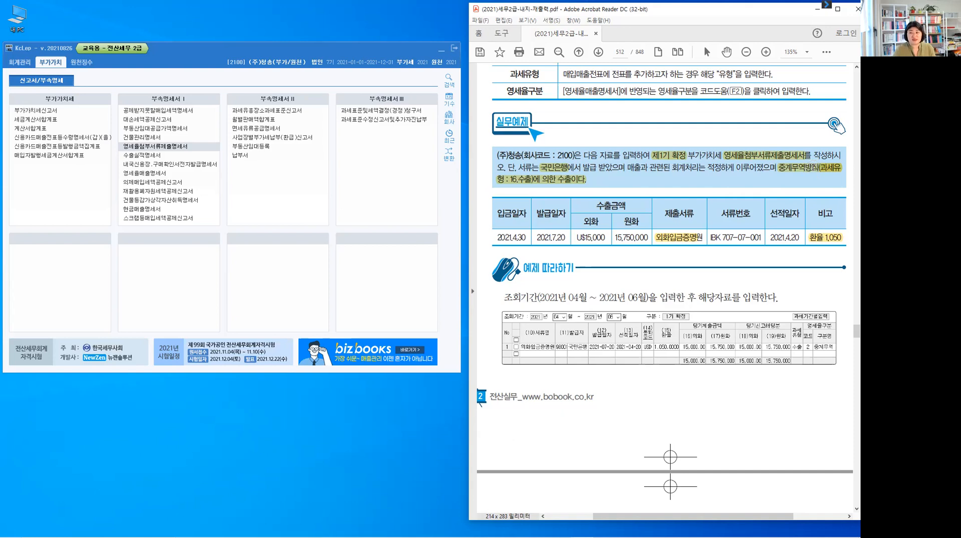